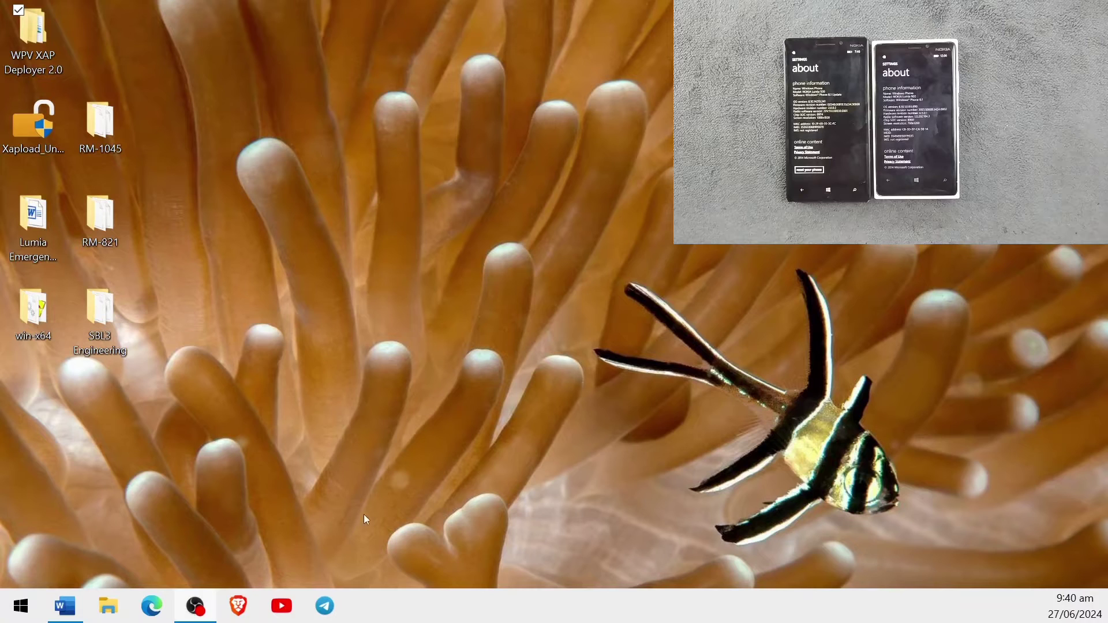
- Review the tool download links in the Windows Universal Tool document and the Windows Phone tools among the installed apps
click(80, 611)
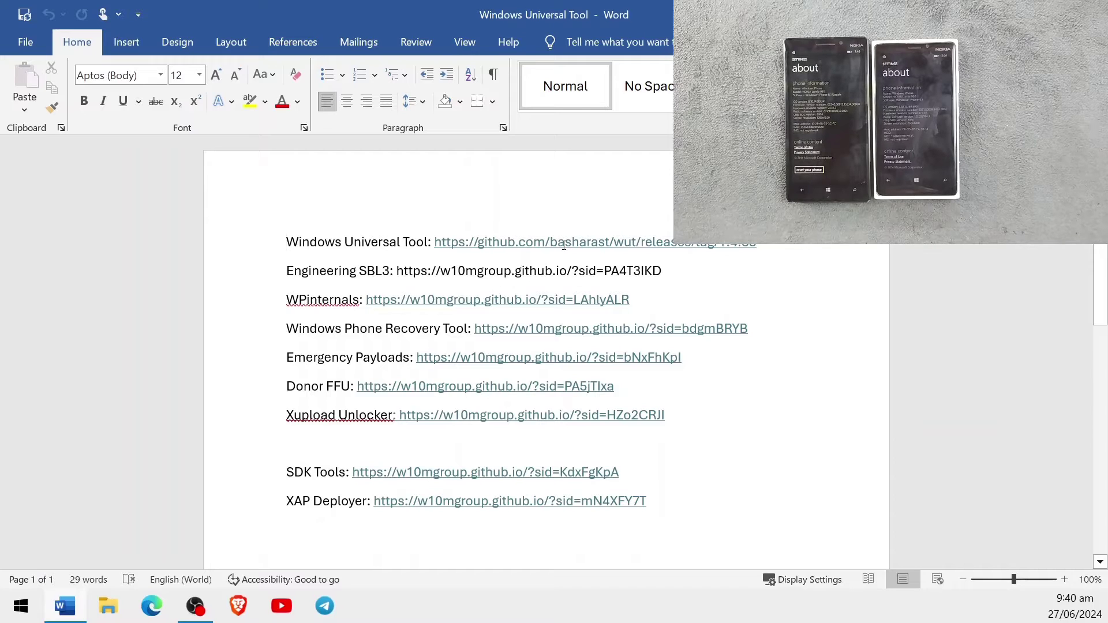
click(20, 607)
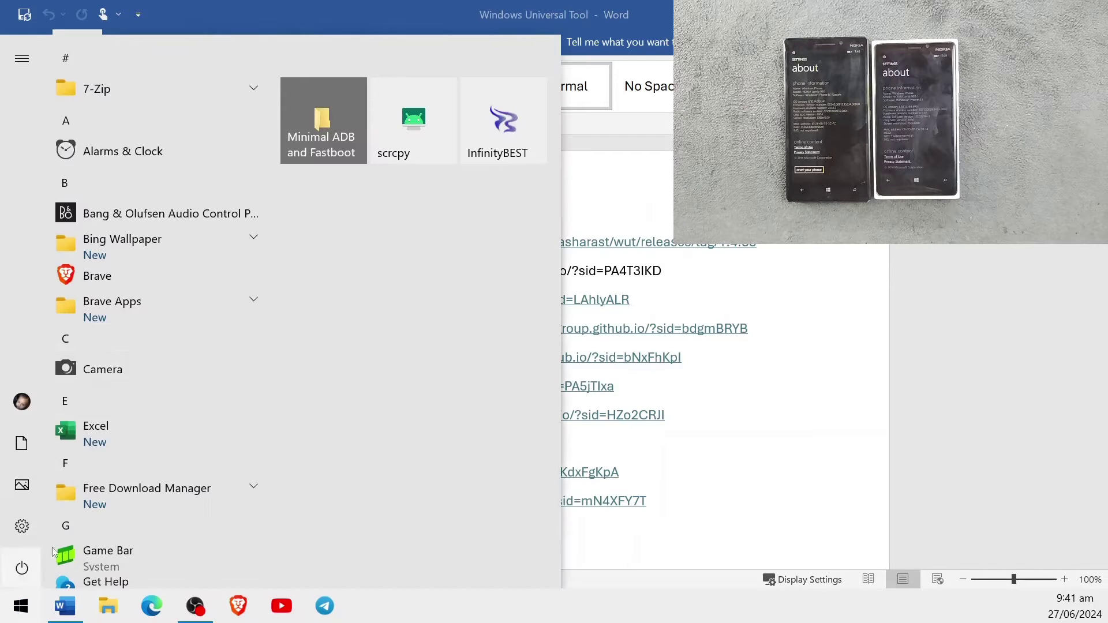
scroll(52, 552, down, 20)
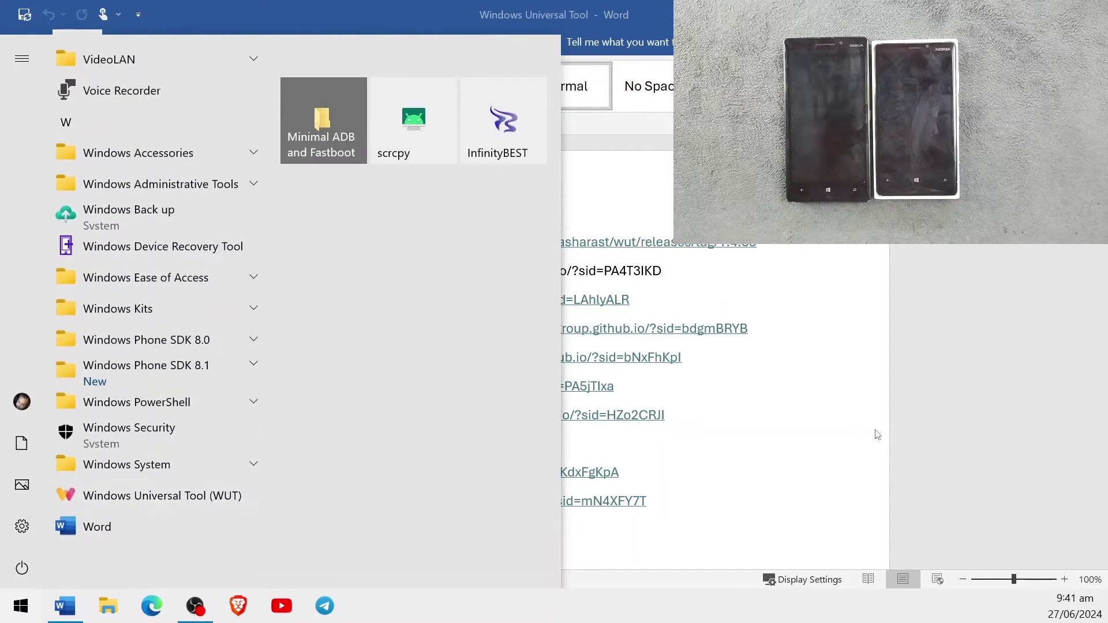
click(823, 368)
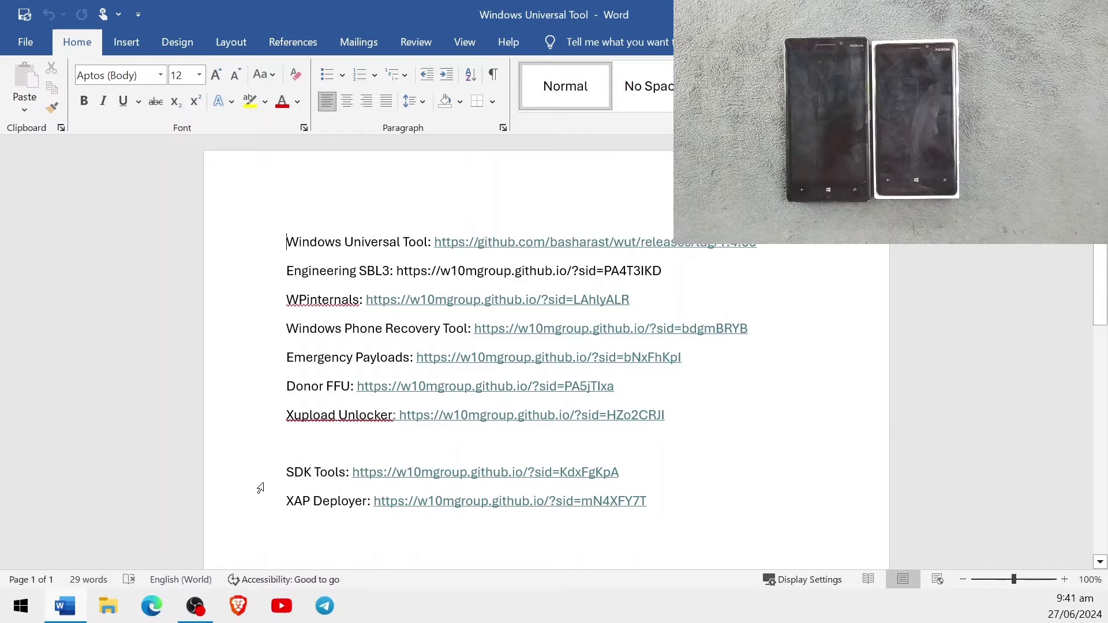
scroll(350, 478, down, 1)
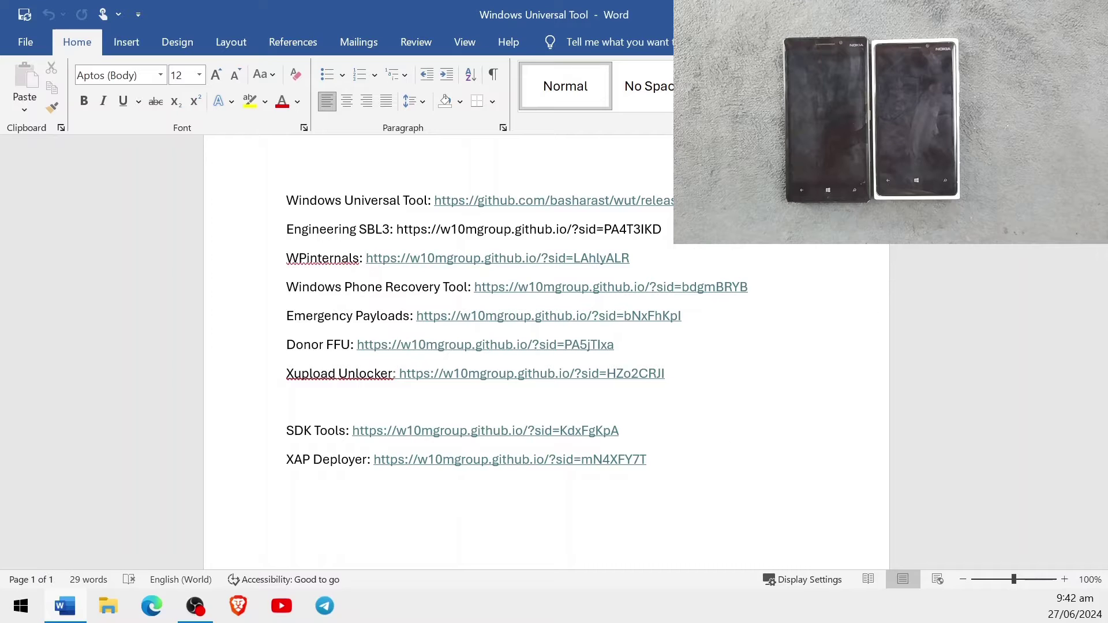
- Return to the desktop and check the RM-1045 phone folder, closing it when finished
key(super+d)
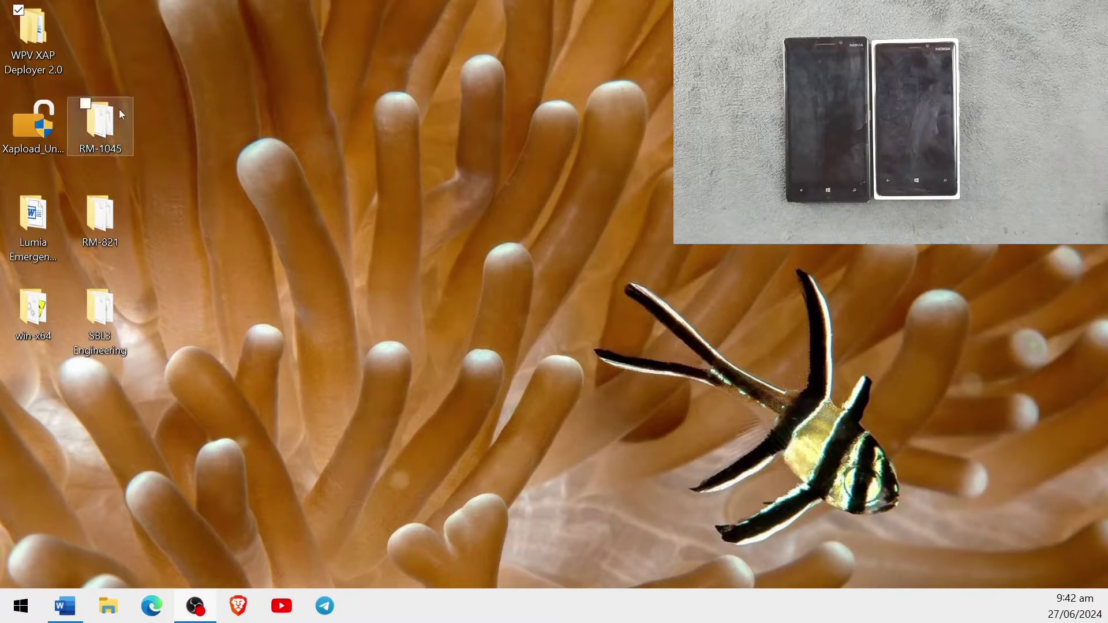
drag(98, 228, 115, 245)
mouse_move(117, 226)
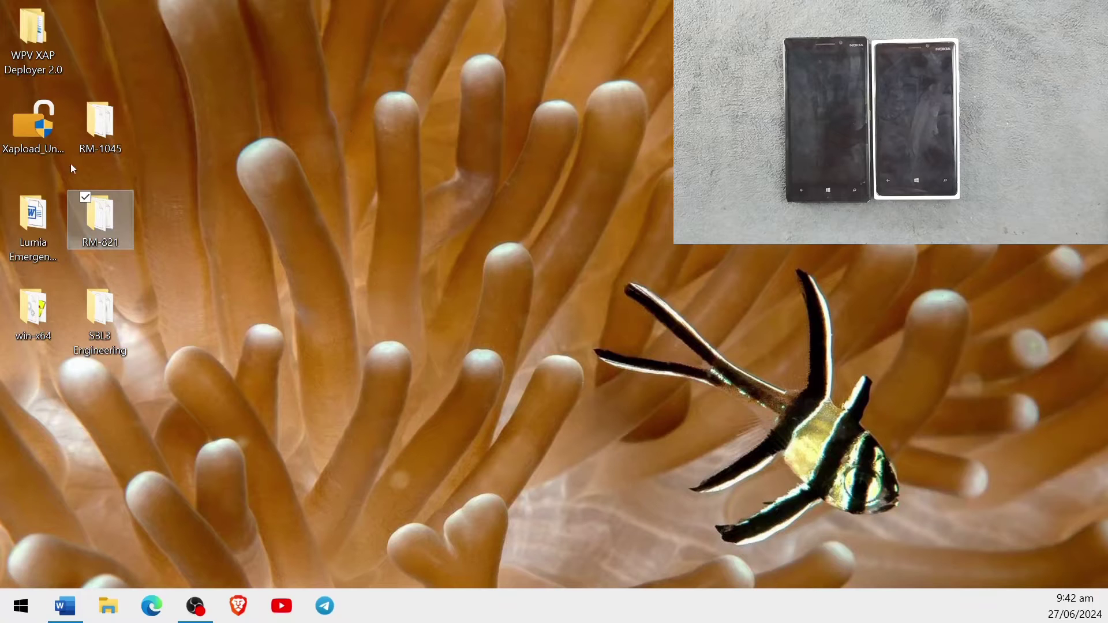
double_click(100, 138)
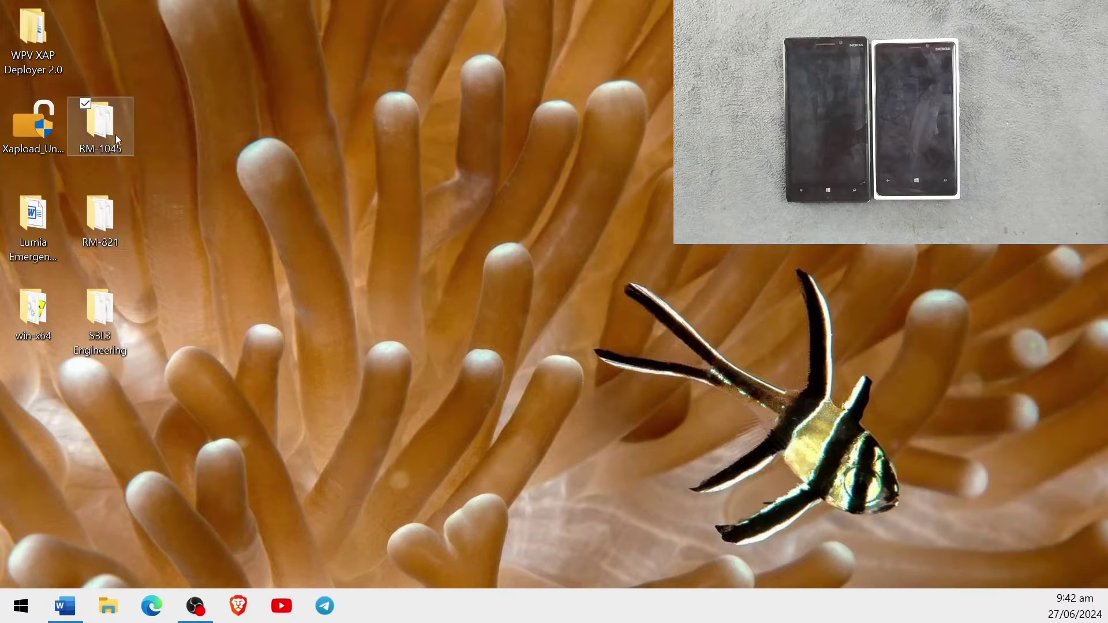
click(712, 83)
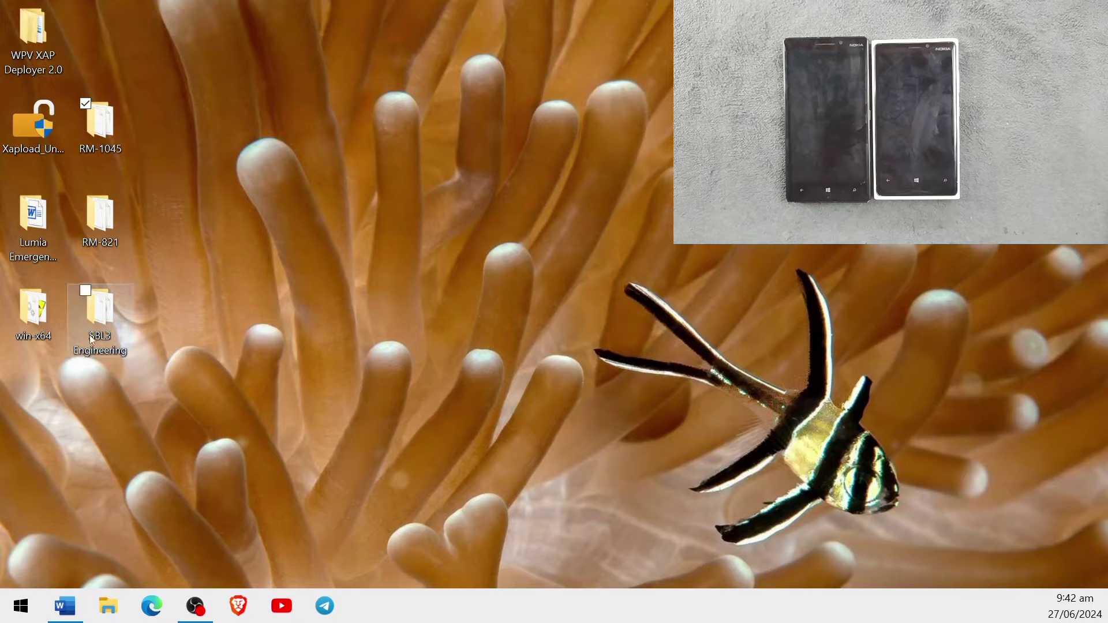
mouse_move(115, 233)
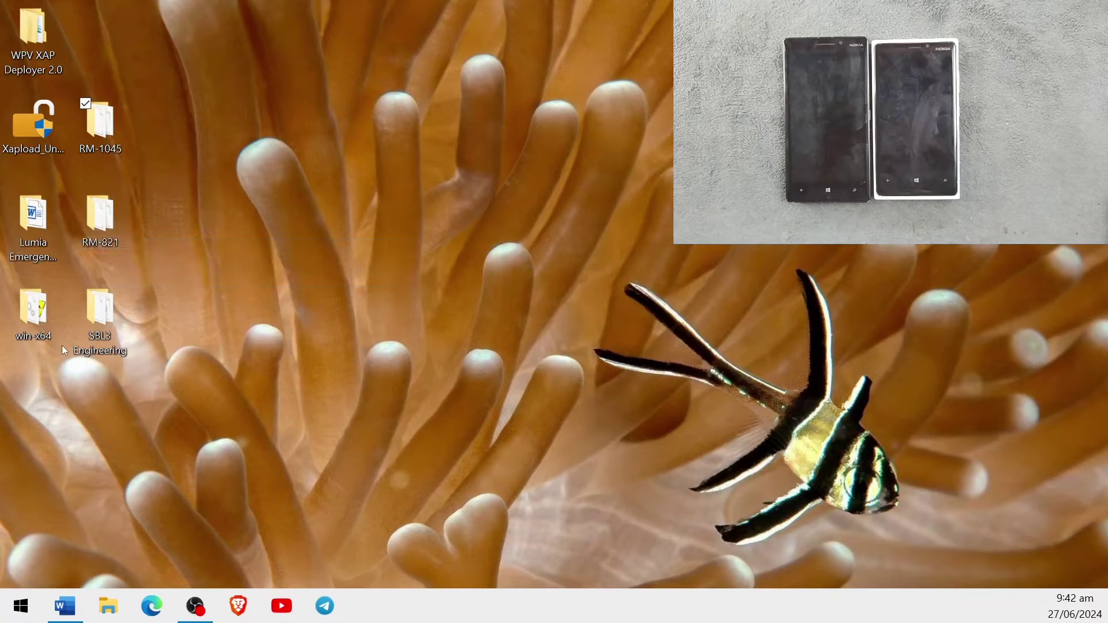
- Open the win-x64 folder on the desktop and launch the WPinternals application
click(27, 319)
double_click(27, 319)
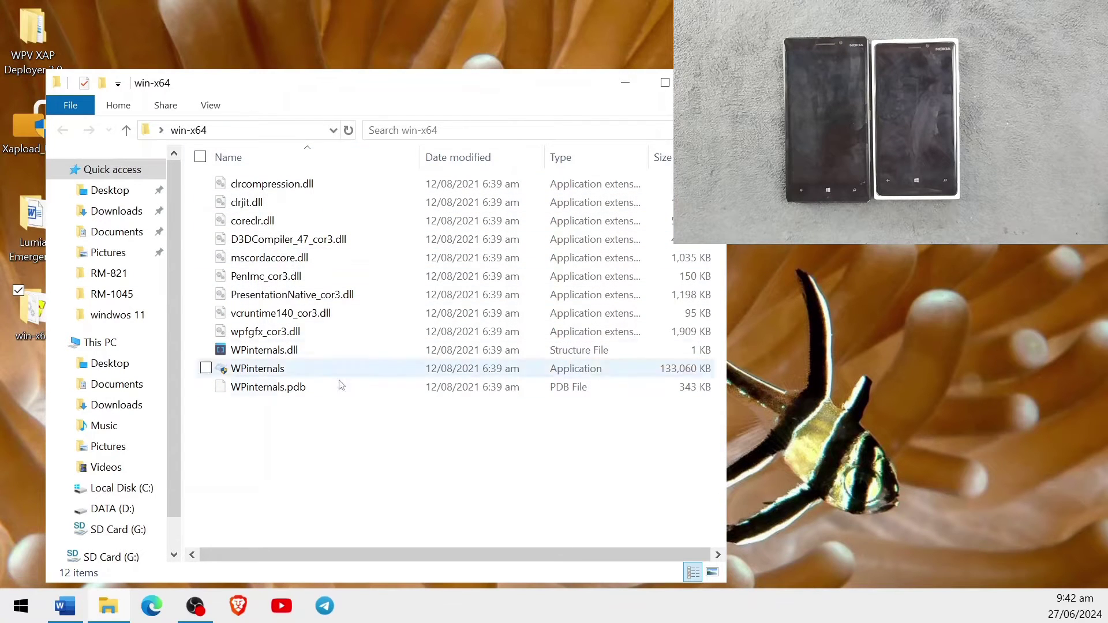
click(283, 373)
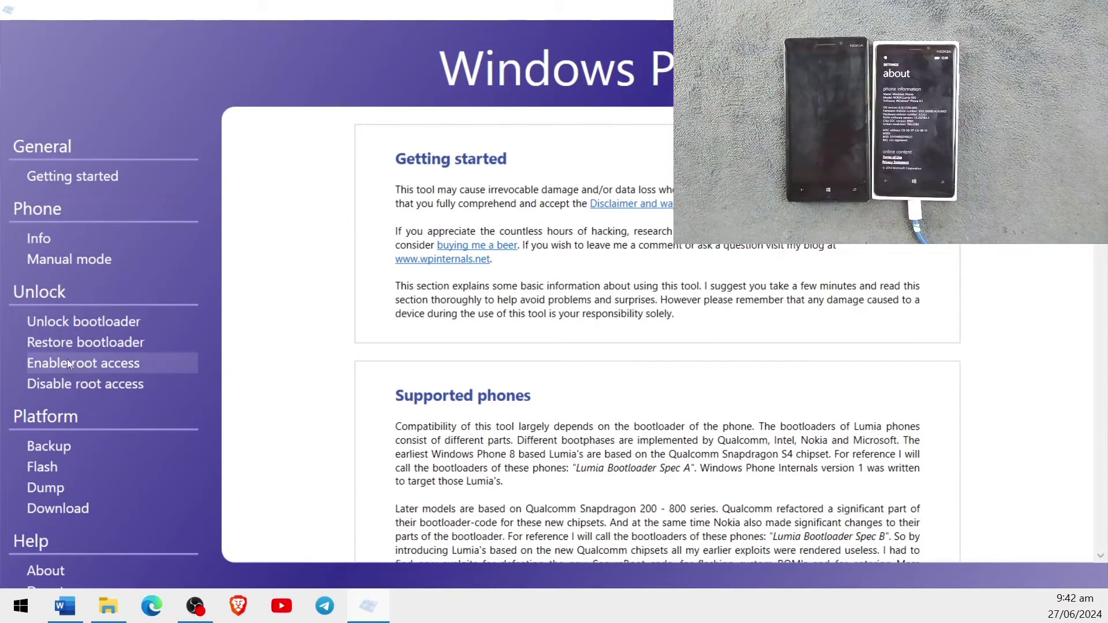
- Review the supported phone models and OS versions in the getting-started guide, and view the connected phone's information
scroll(776, 408, down, 3)
scroll(705, 410, down, 11)
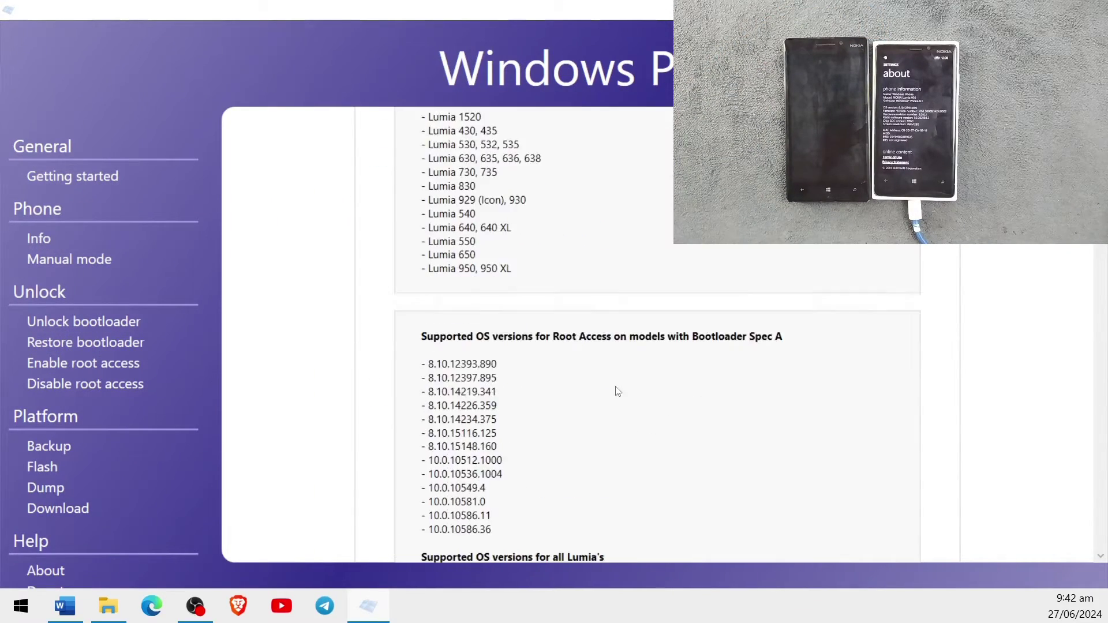
scroll(606, 381, up, 12)
click(80, 245)
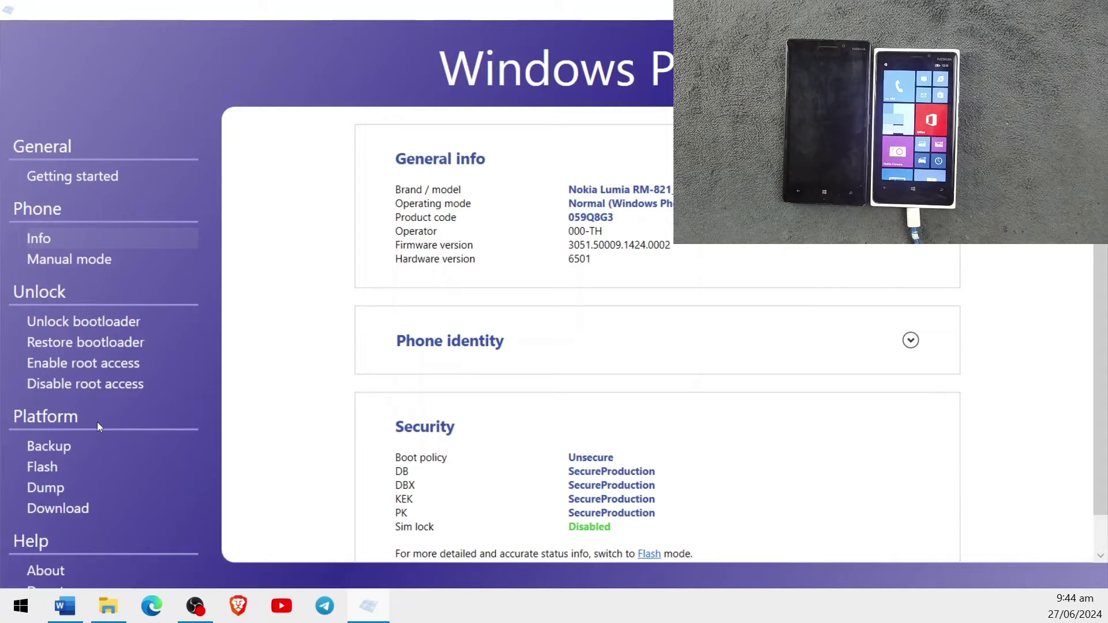
- Search the downloads for files matching the connected RM-821 phone and select its Thailand retail FFU
click(61, 504)
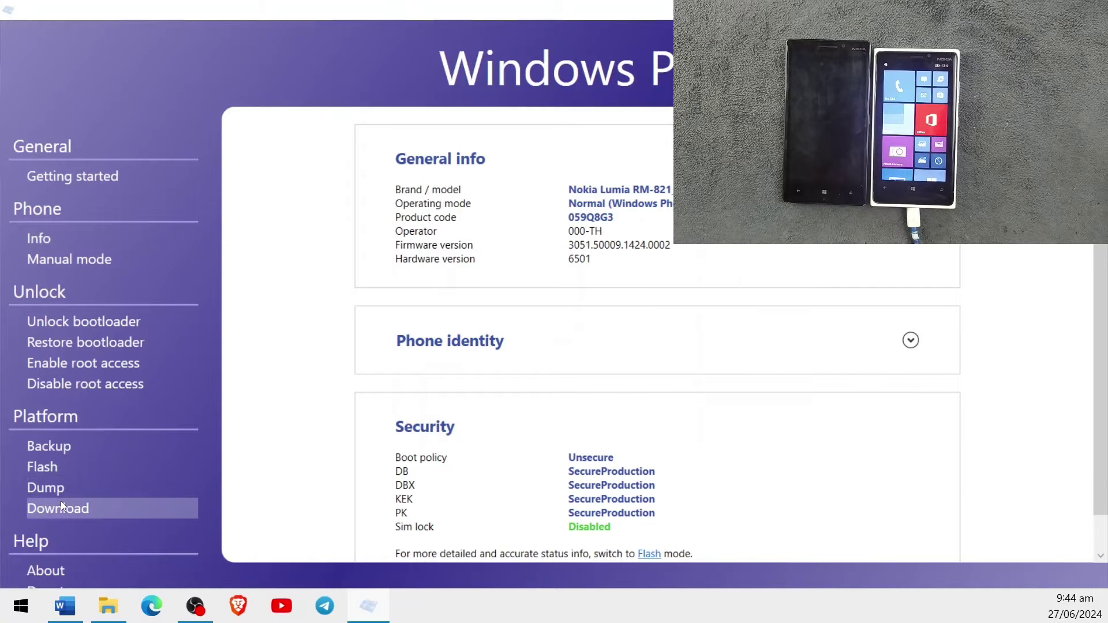
scroll(631, 249, down, 2)
scroll(492, 231, up, 2)
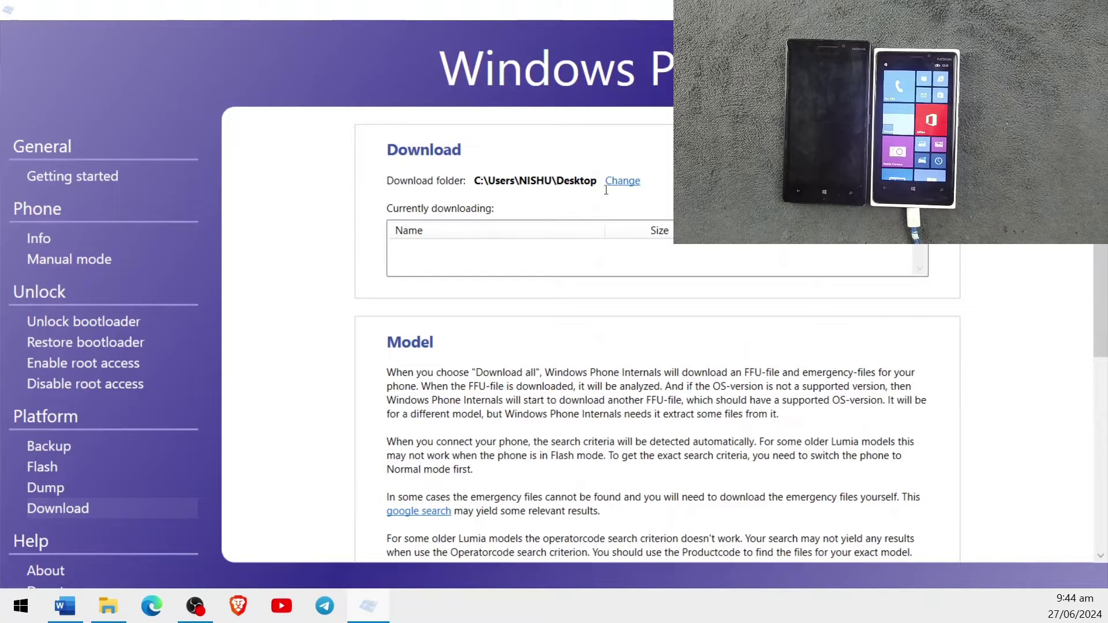
scroll(561, 252, down, 3)
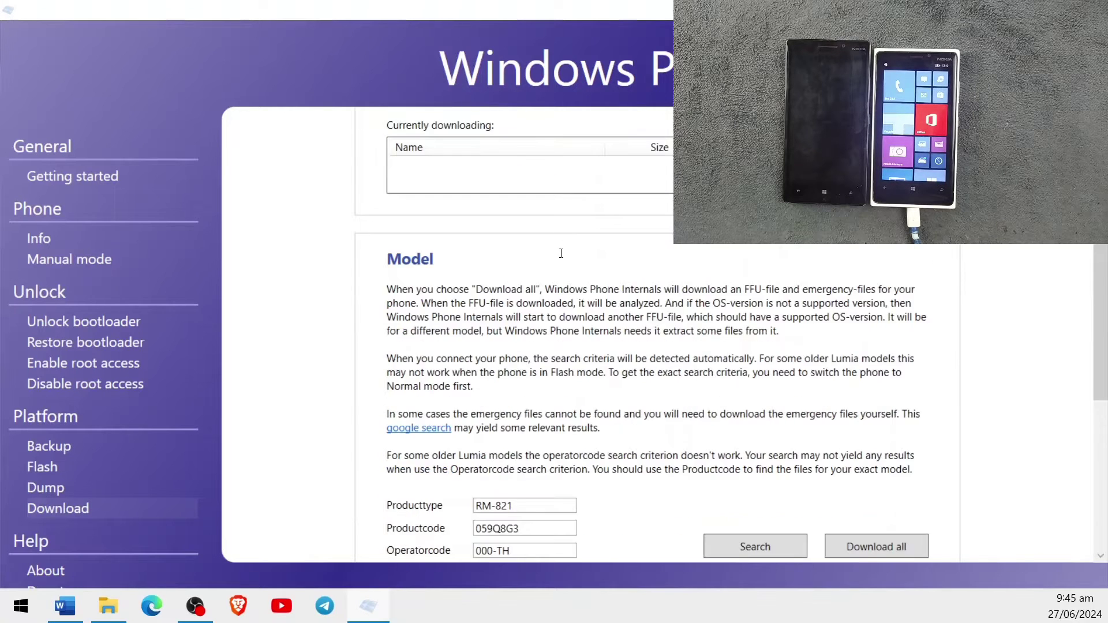
scroll(558, 261, down, 2)
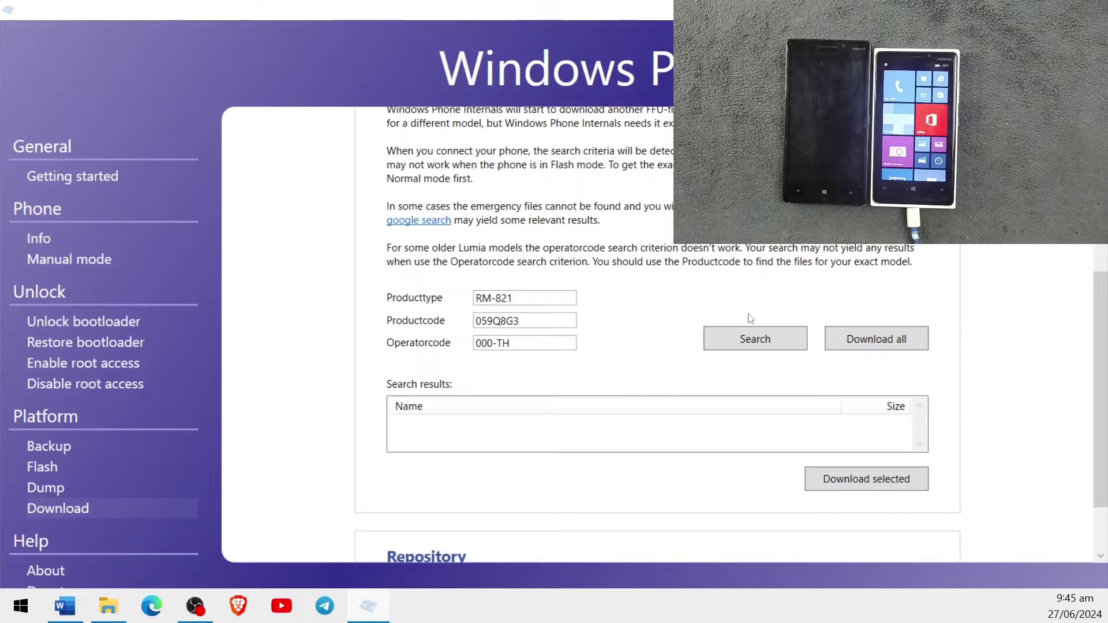
click(755, 342)
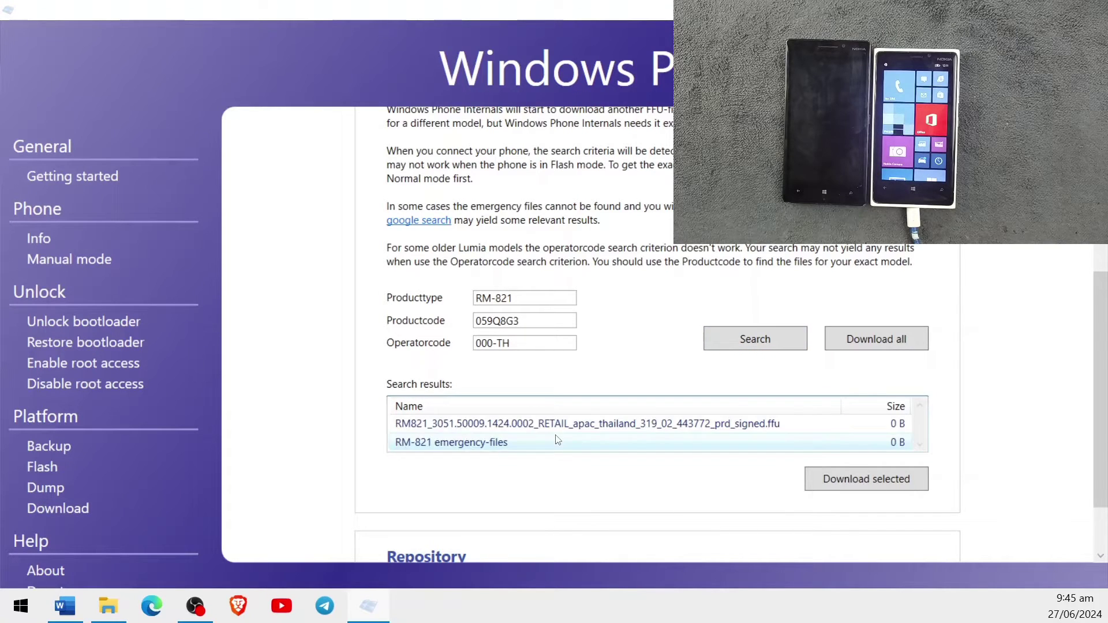
click(528, 423)
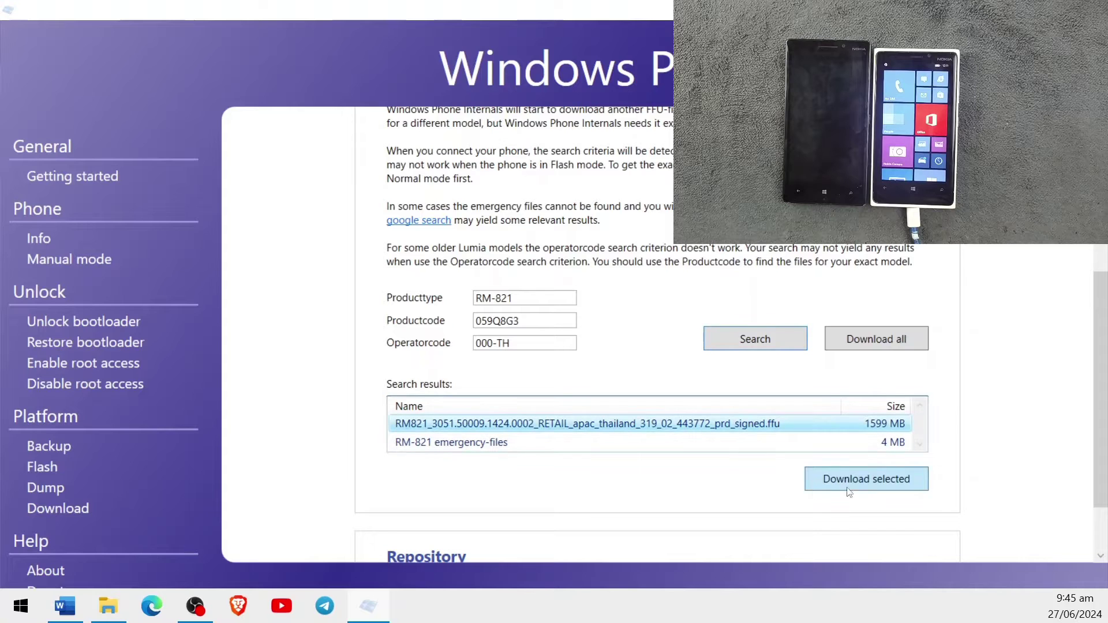
scroll(746, 315, up, 10)
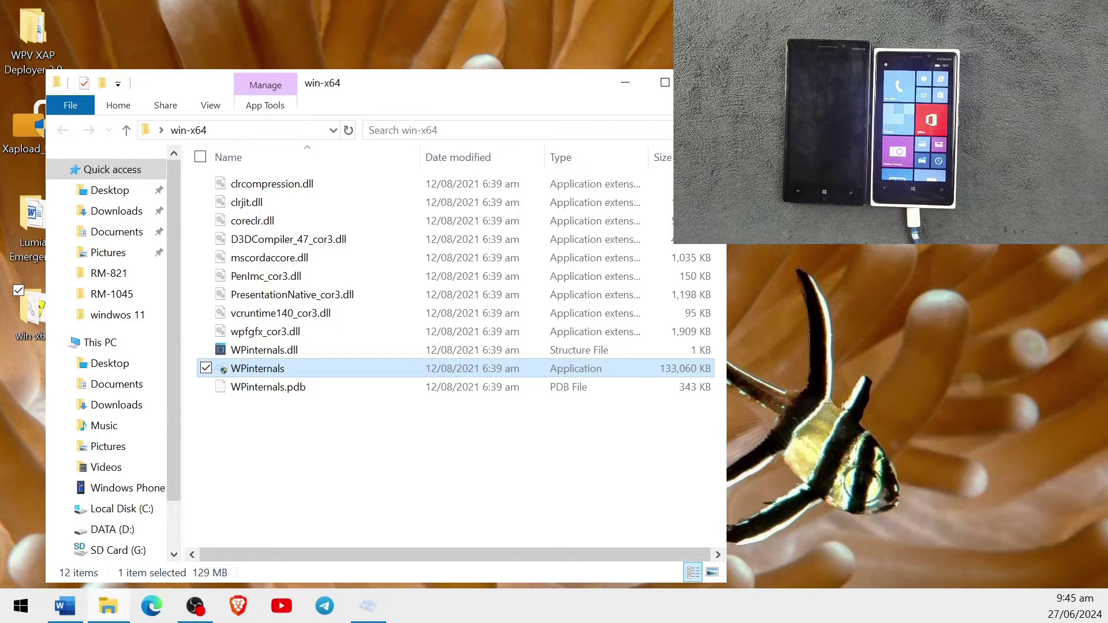
- Close the win-x64 folder window and examine the firmware files in the desktop's RM-821 folder
click(714, 83)
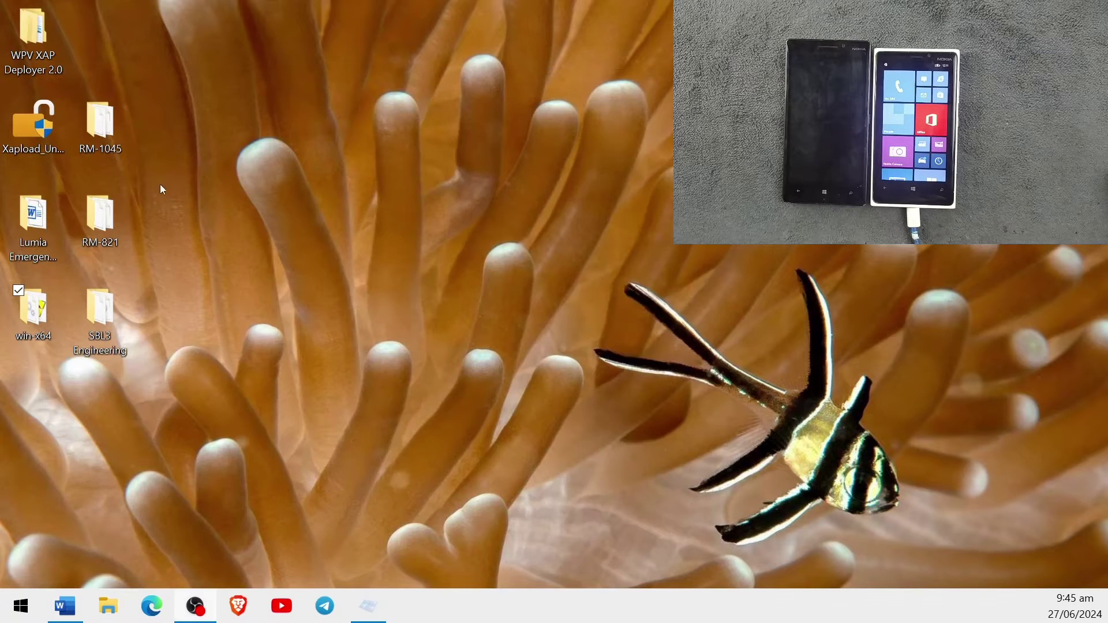
click(107, 231)
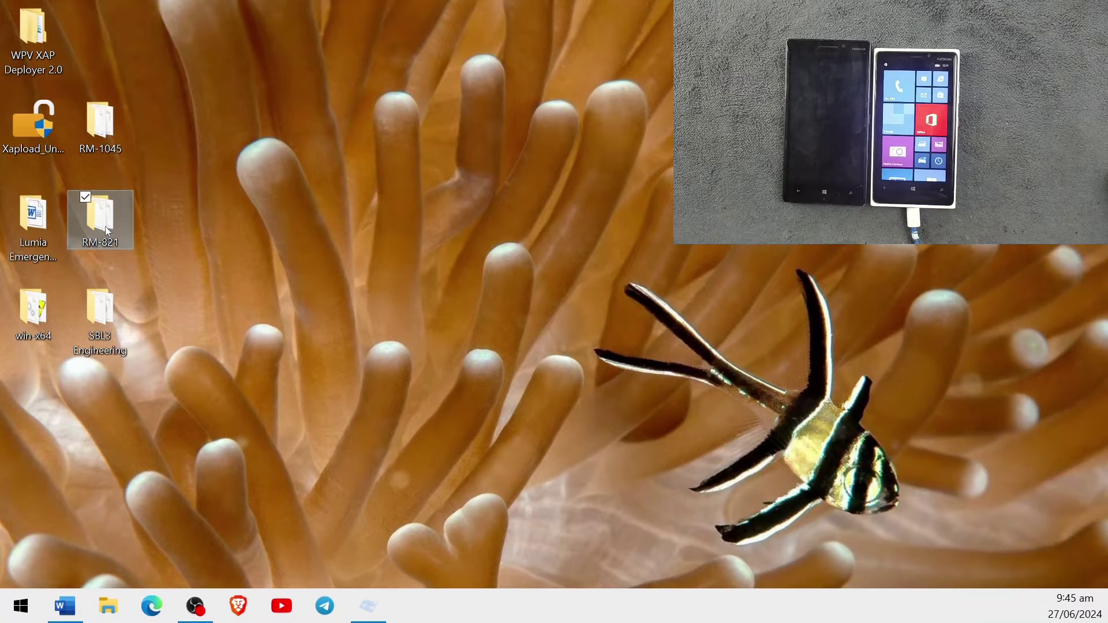
double_click(107, 231)
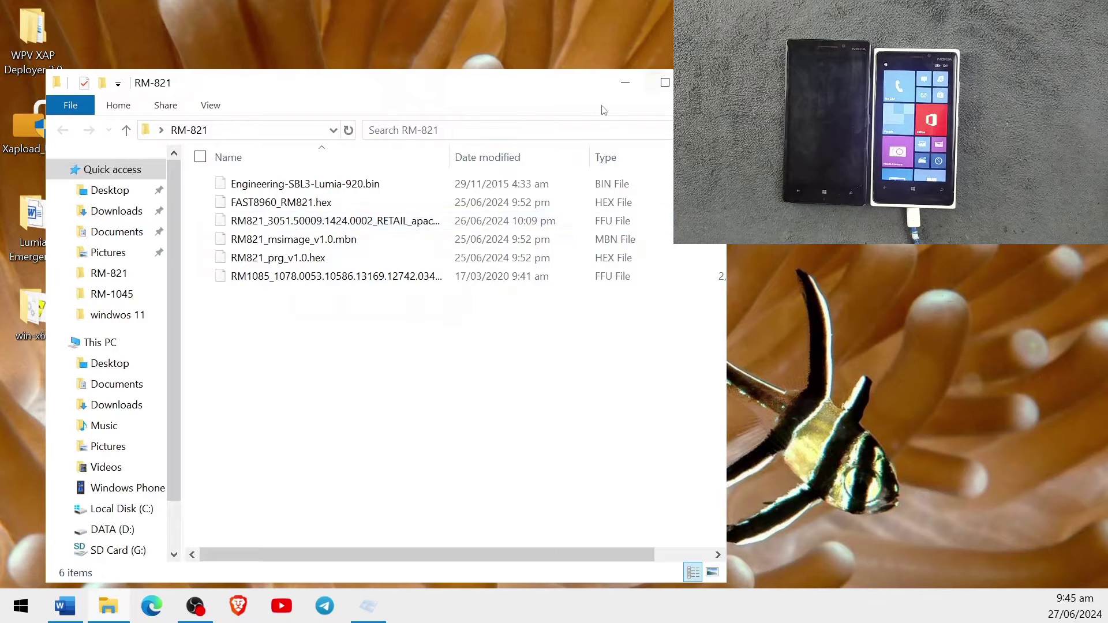
click(617, 83)
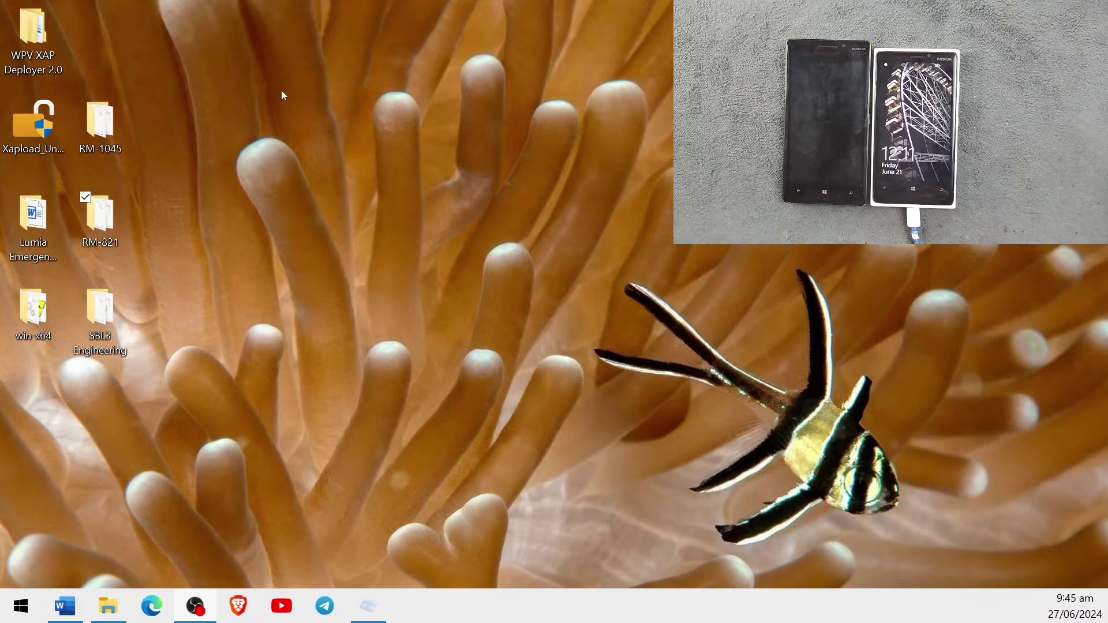
- Move the RM-821 folder icon to an empty area of the desktop and examine the bootloader files in SBL3 Engineering
drag(83, 213, 441, 136)
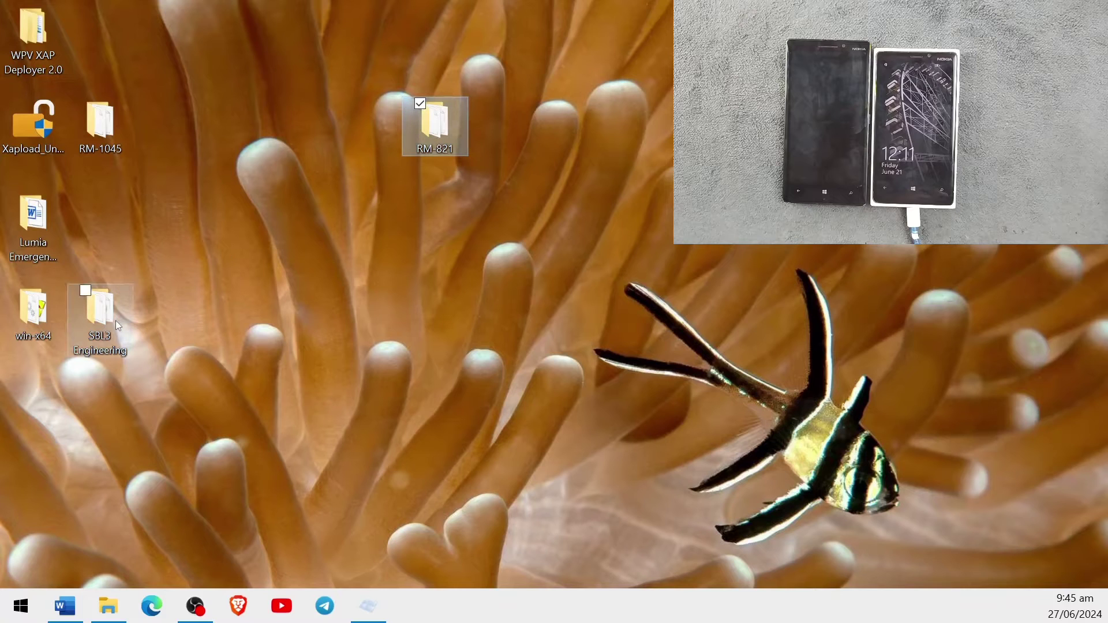
click(106, 335)
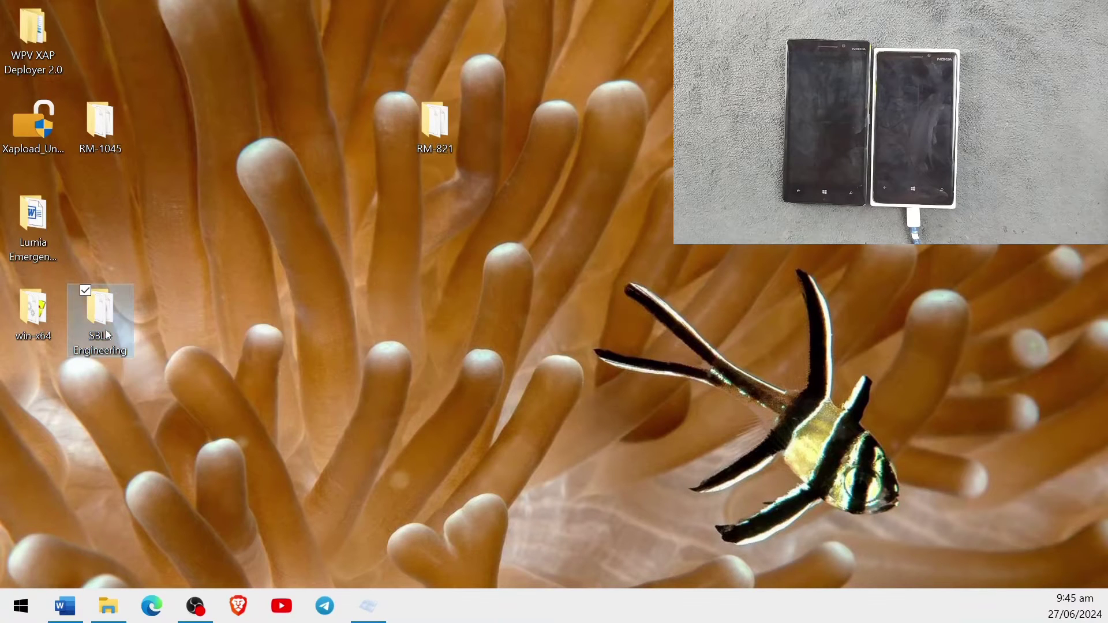
double_click(107, 335)
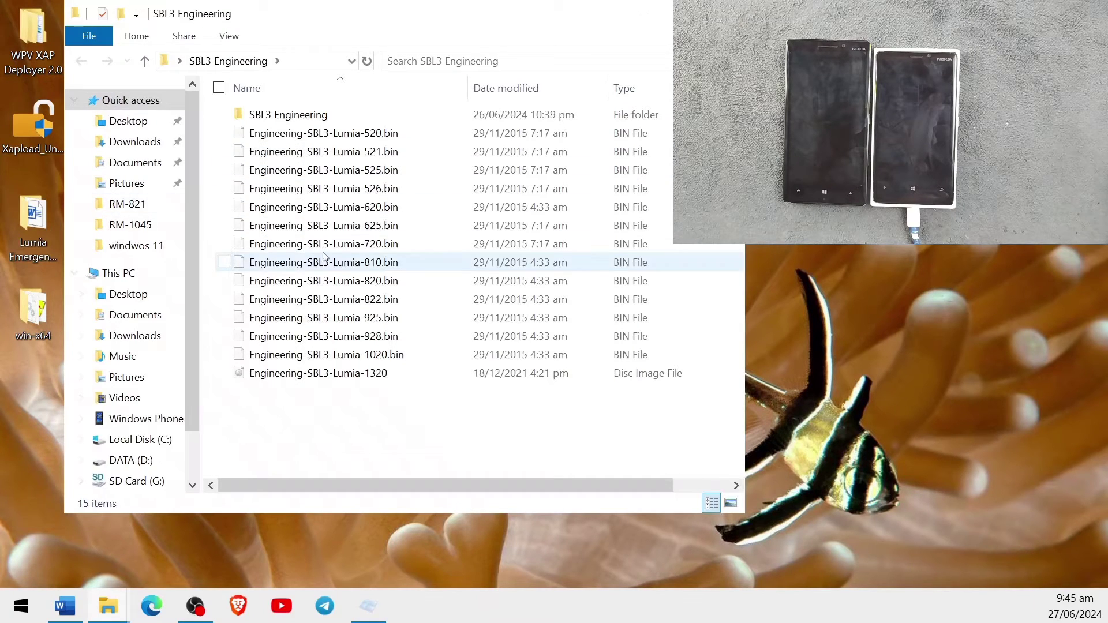
drag(548, 29, 578, 216)
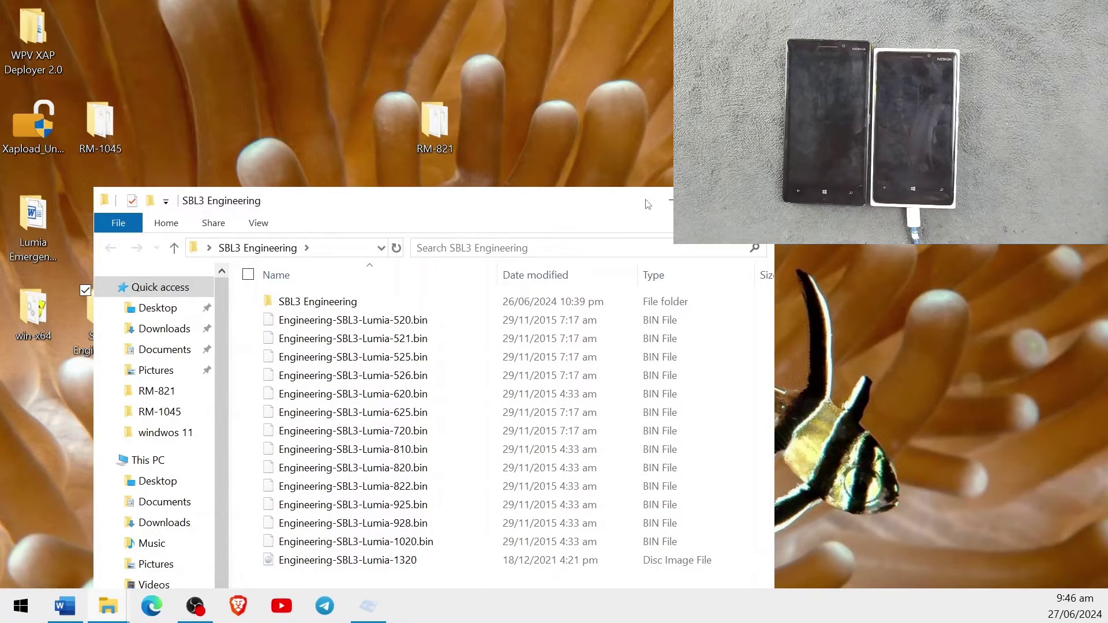
click(669, 200)
- Open the desktop's RM-821 folder, and browse Lumia Emergency Payloads to the Emergency Flash Files of the SPEC-A Lumia 920 RM-821
double_click(435, 124)
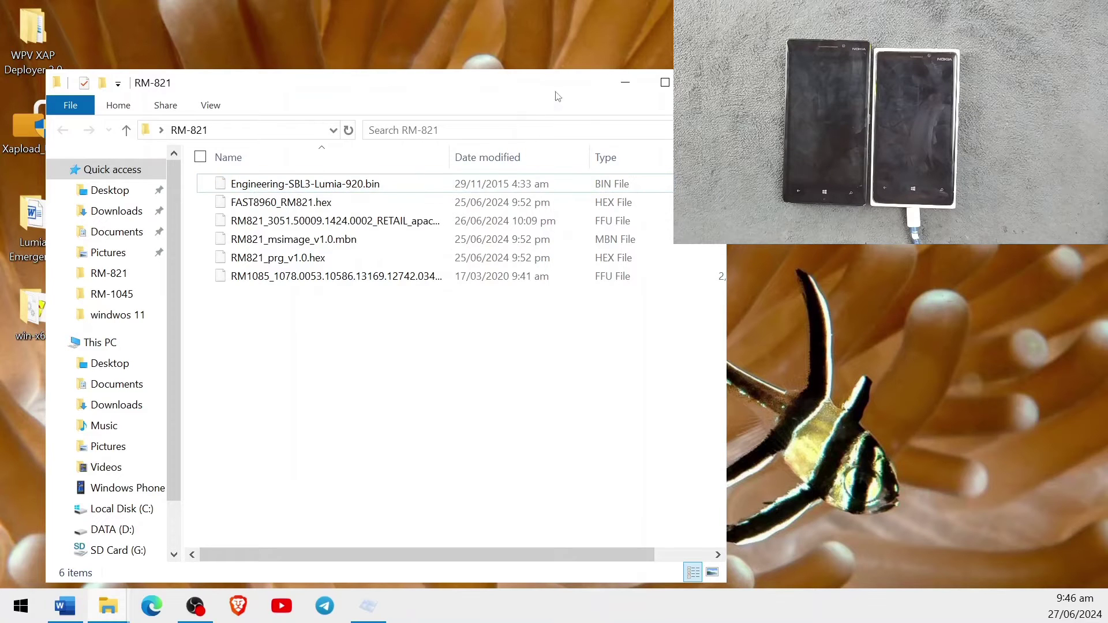
drag(508, 88, 783, 80)
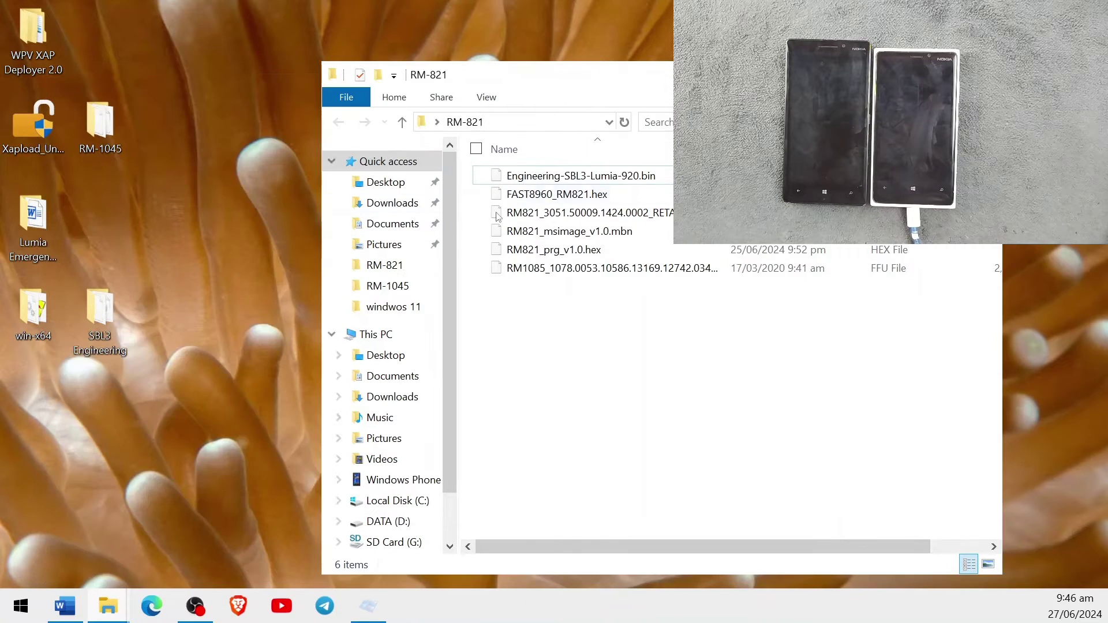
double_click(36, 241)
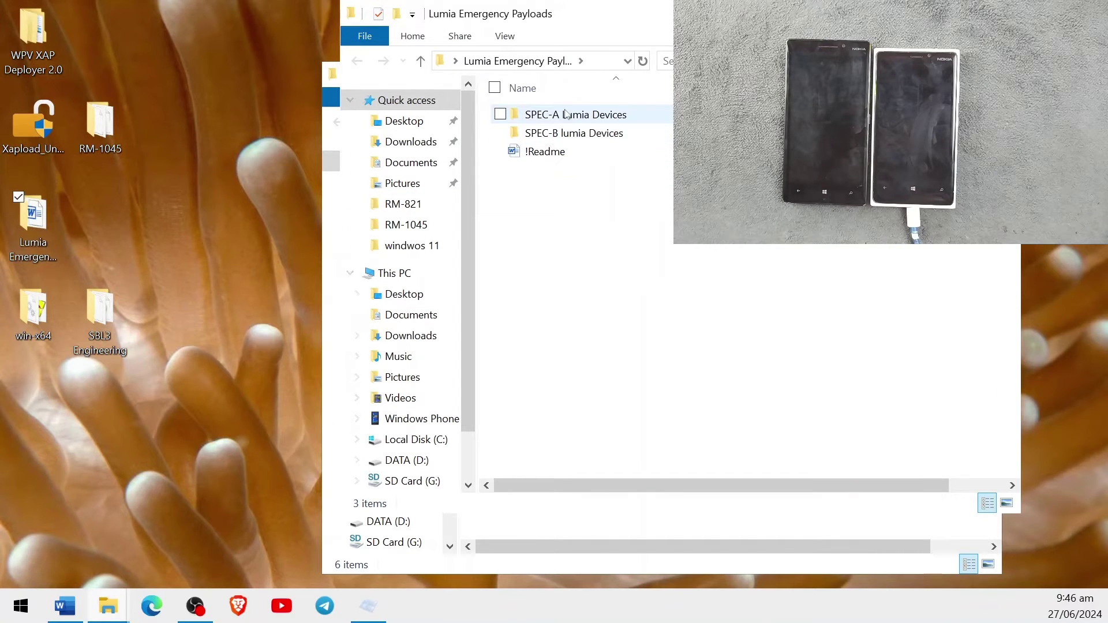
double_click(565, 115)
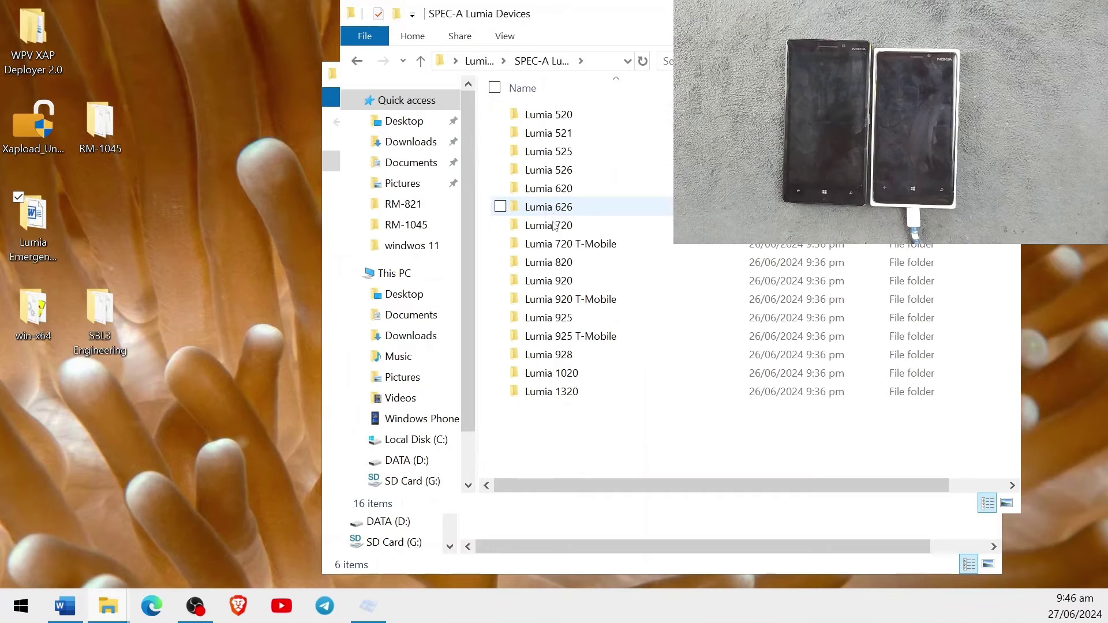
double_click(570, 282)
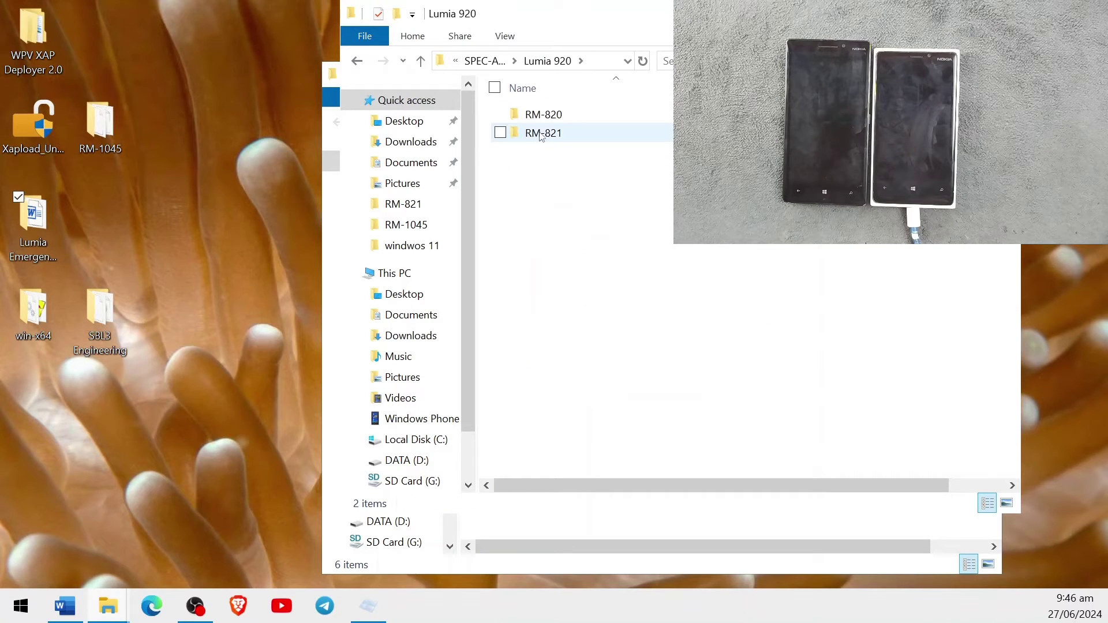
double_click(521, 134)
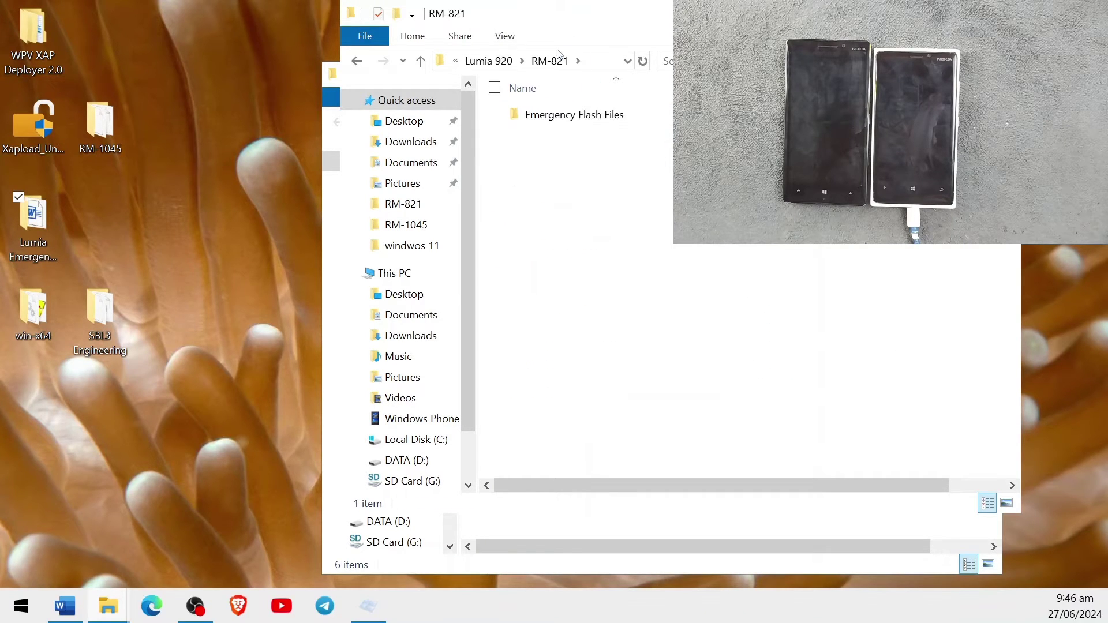
click(548, 112)
double_click(548, 114)
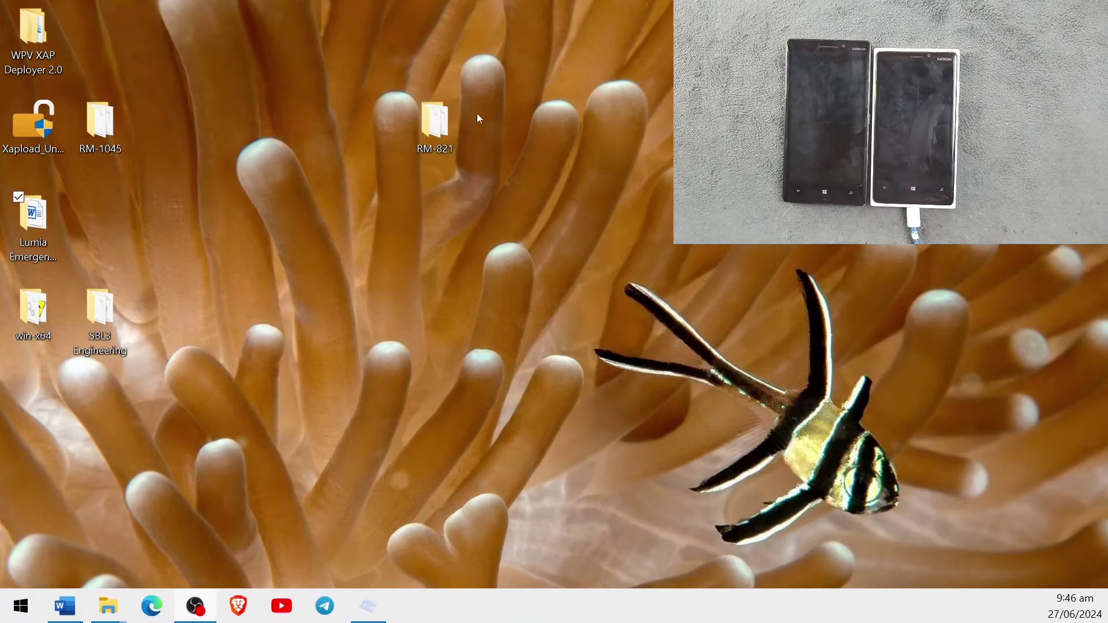
- Reopen the desktop's RM-821 folder, review its collected unlock files and close the window
click(434, 122)
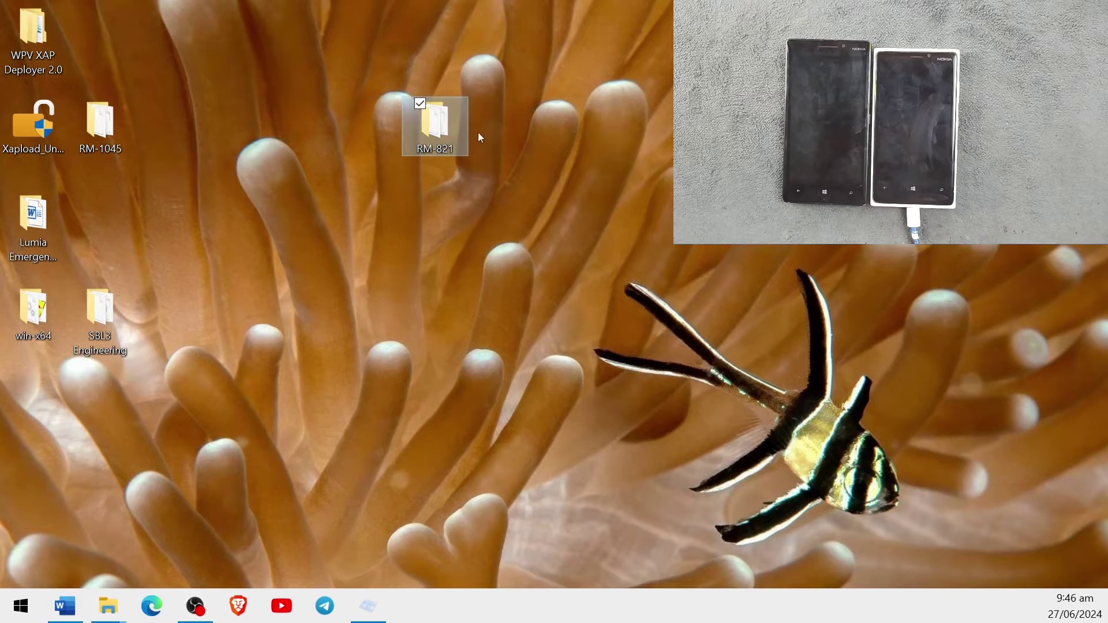
click(430, 134)
click(434, 132)
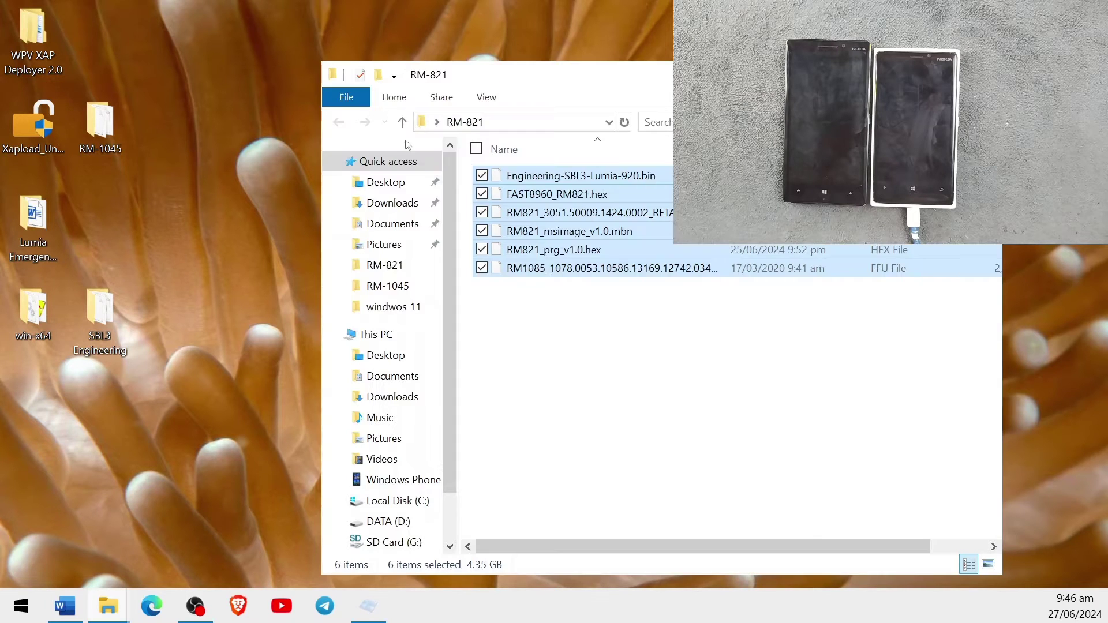
click(547, 333)
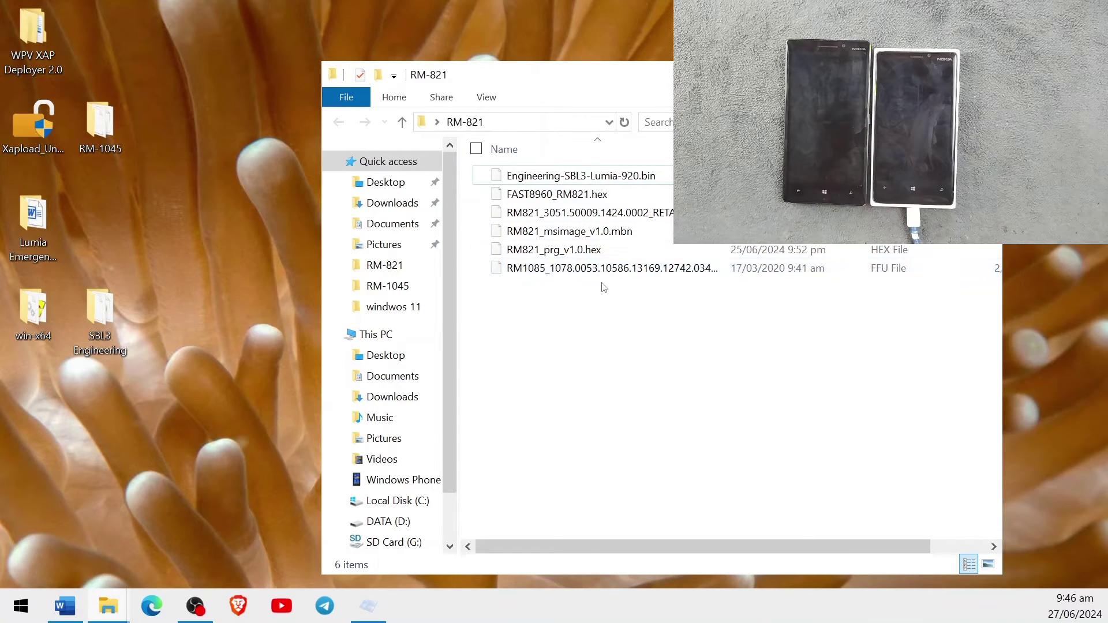
click(989, 74)
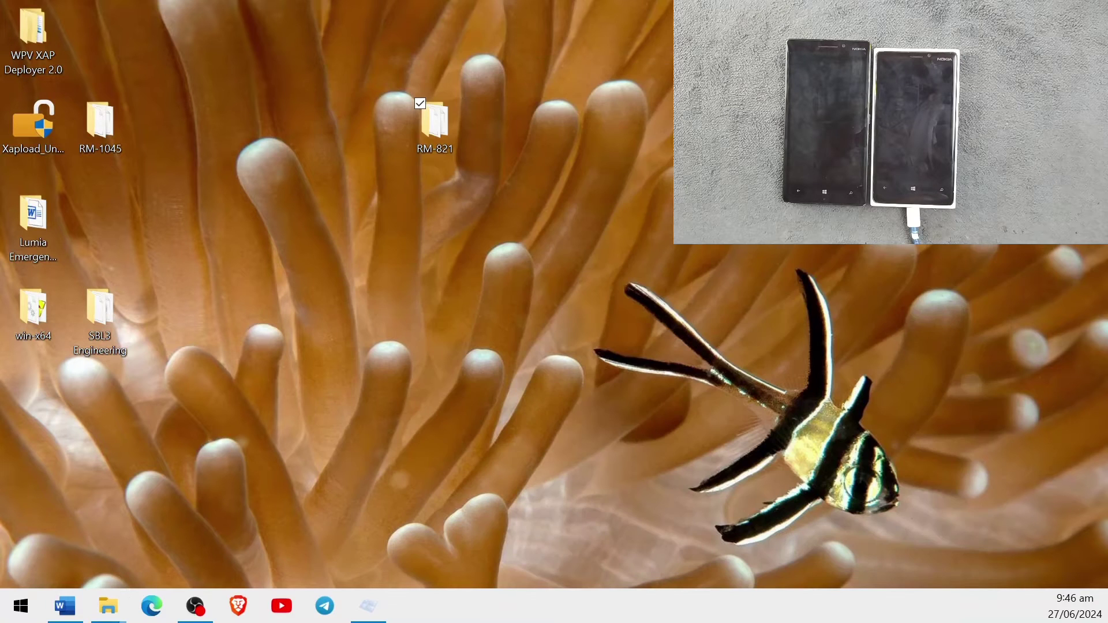
- Move the RM-1045 folder icon to an empty area of the desktop and examine the firmware and emergency files inside
drag(111, 135, 209, 159)
double_click(168, 125)
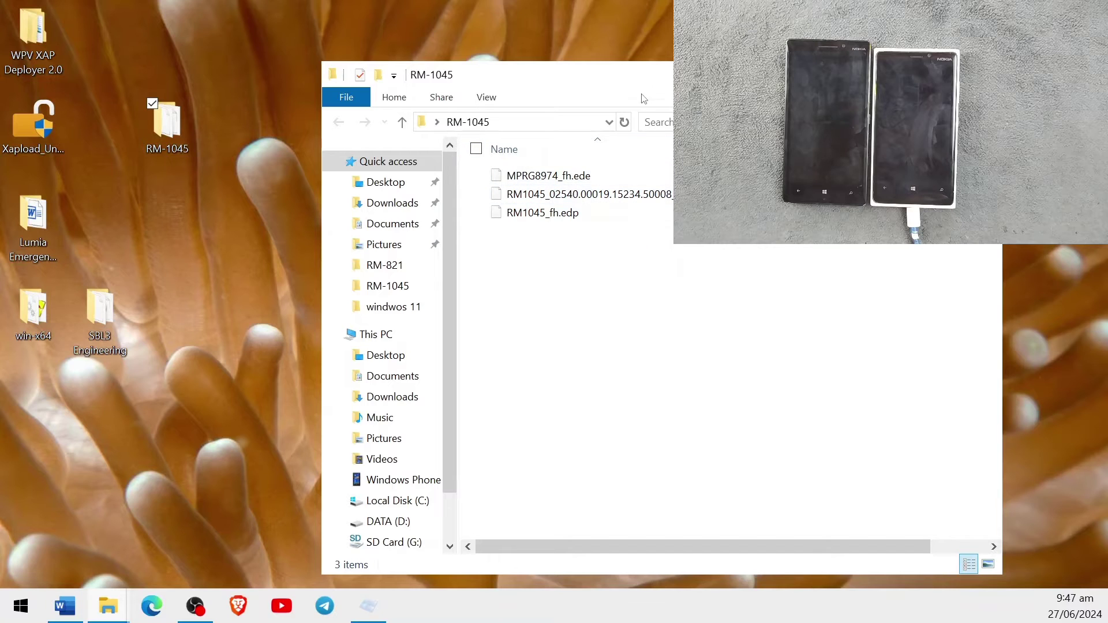
drag(574, 136, 527, 260)
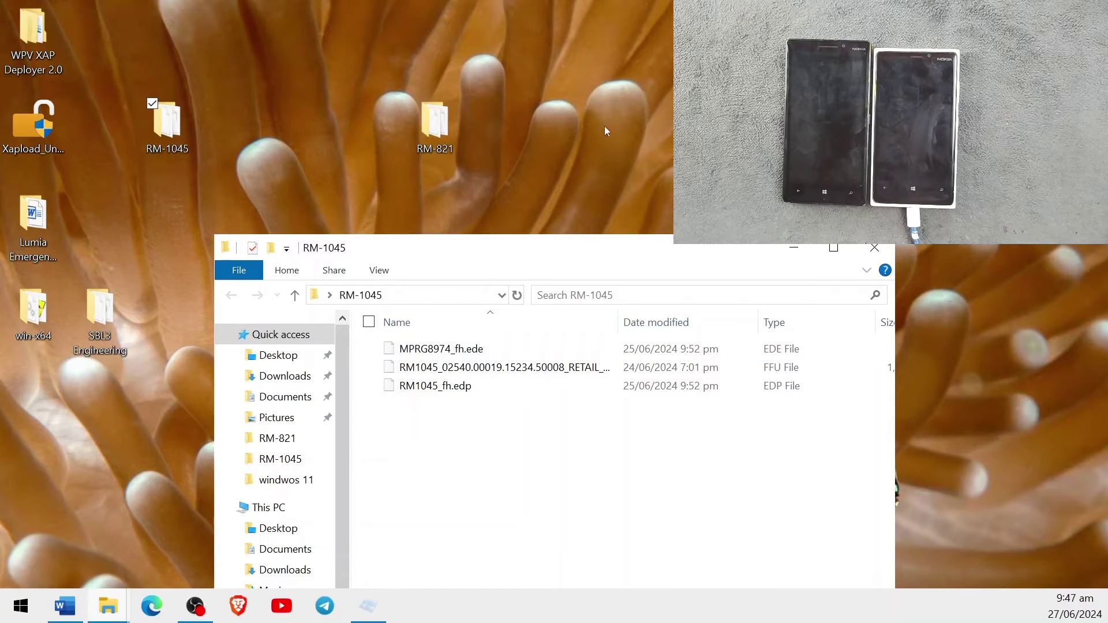
drag(705, 261, 658, 159)
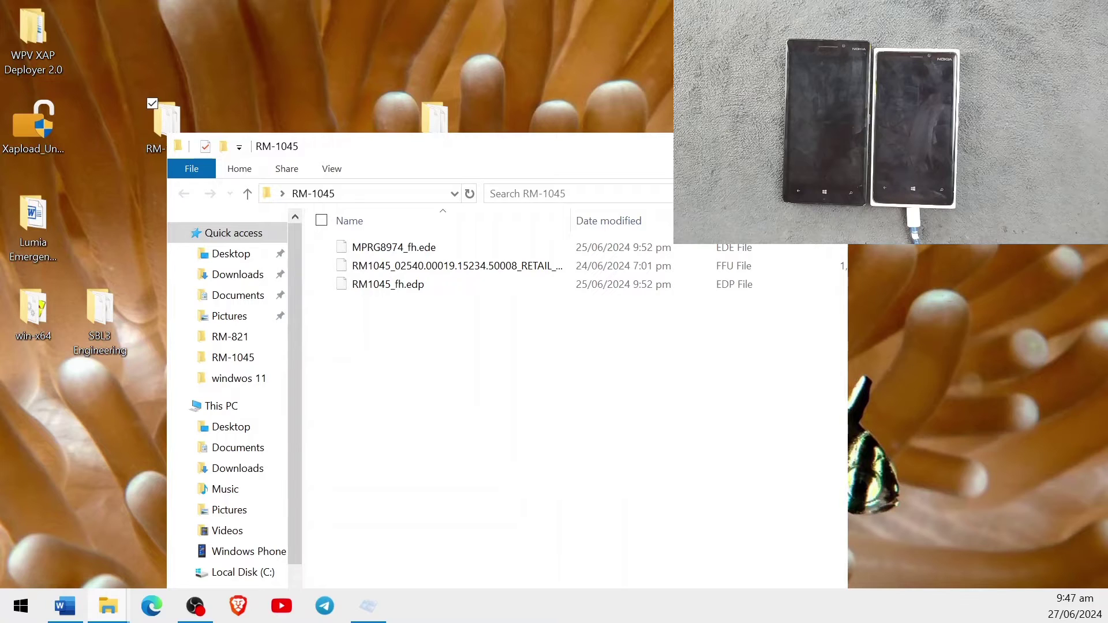
click(768, 146)
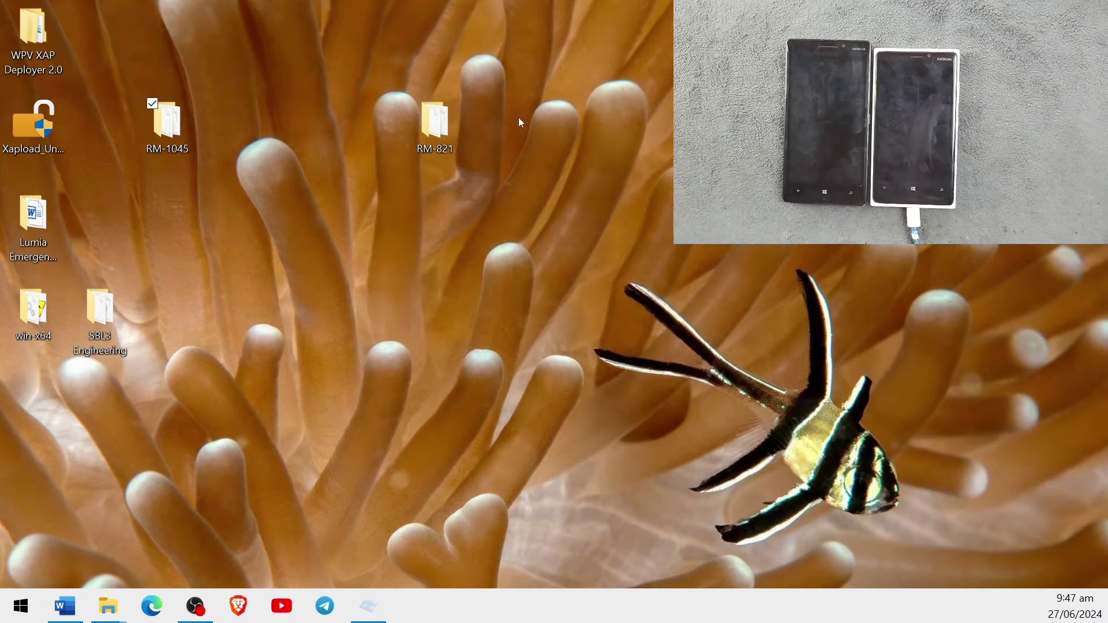
- Switch to Windows Phone Internals, view the connected RM-1045 phone's information and put it into Flash mode for bootloader unlocking
click(370, 606)
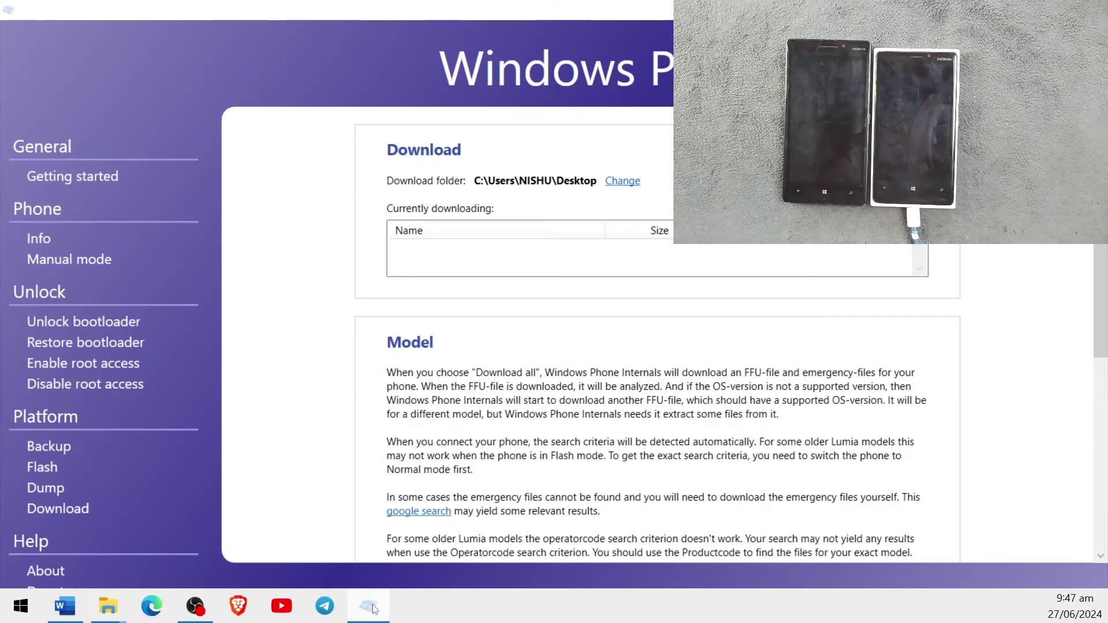
click(40, 246)
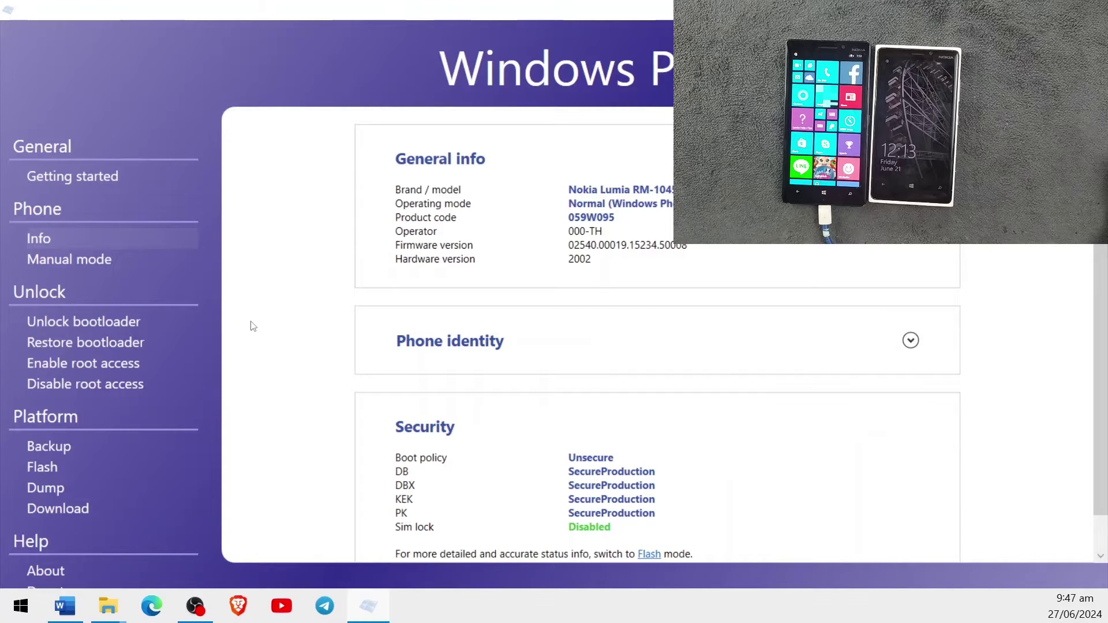
click(89, 317)
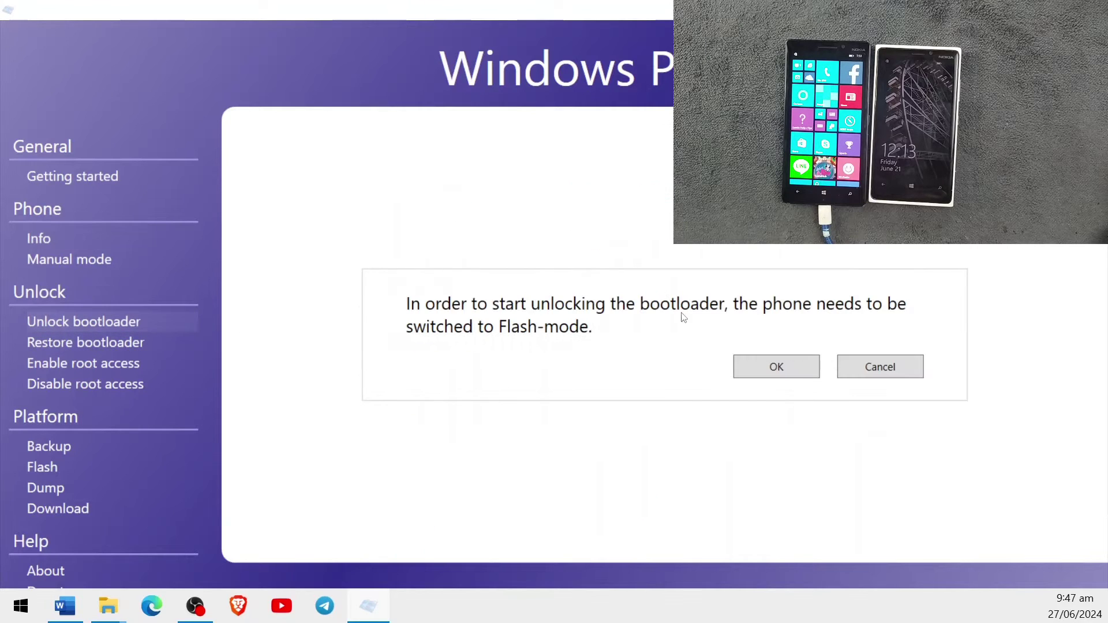
click(776, 365)
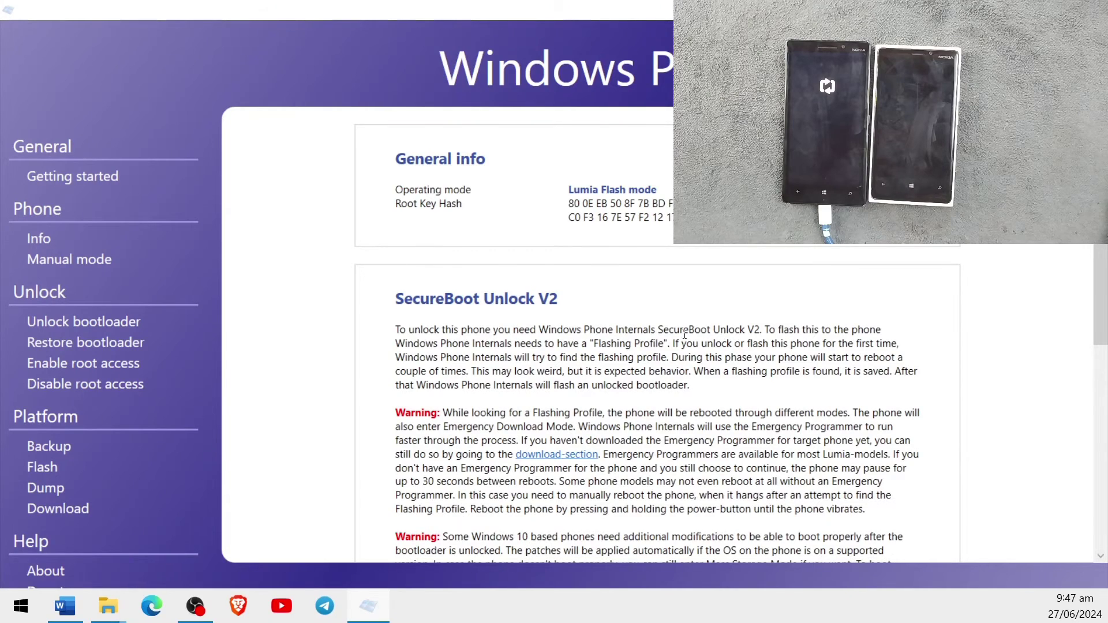
- Select RM1045_02540.00019.15234.50008_RETAIL_prod_signed_1025_02677C_000-TH.ffu as the profiling FFU and MPRG8974_fh.ede as the emergency programmer
scroll(685, 335, down, 6)
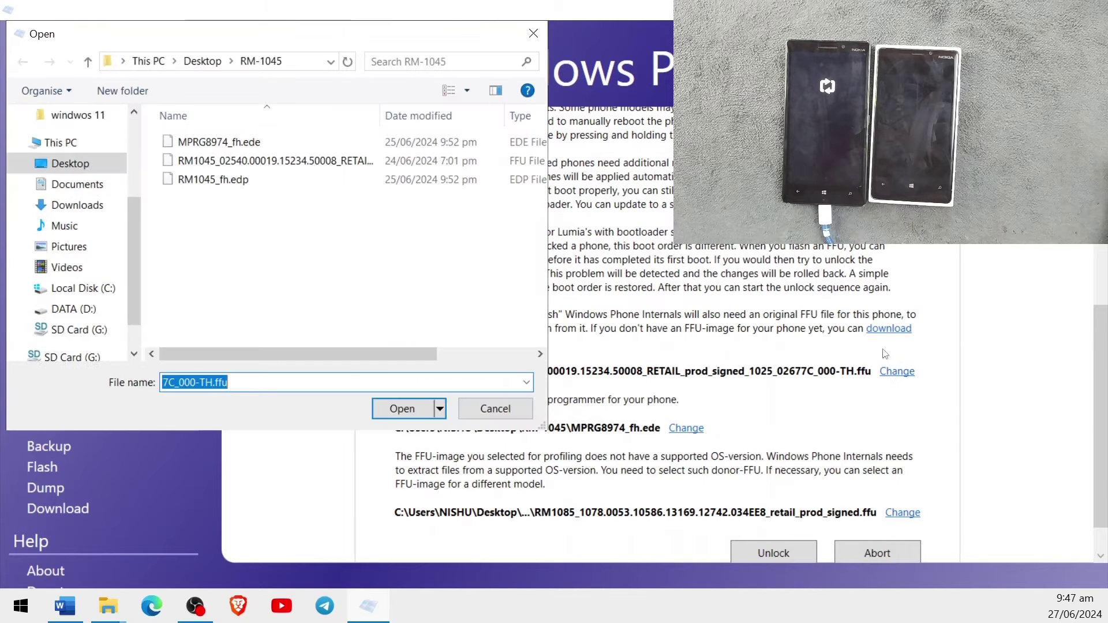
double_click(250, 156)
scroll(562, 295, down, 1)
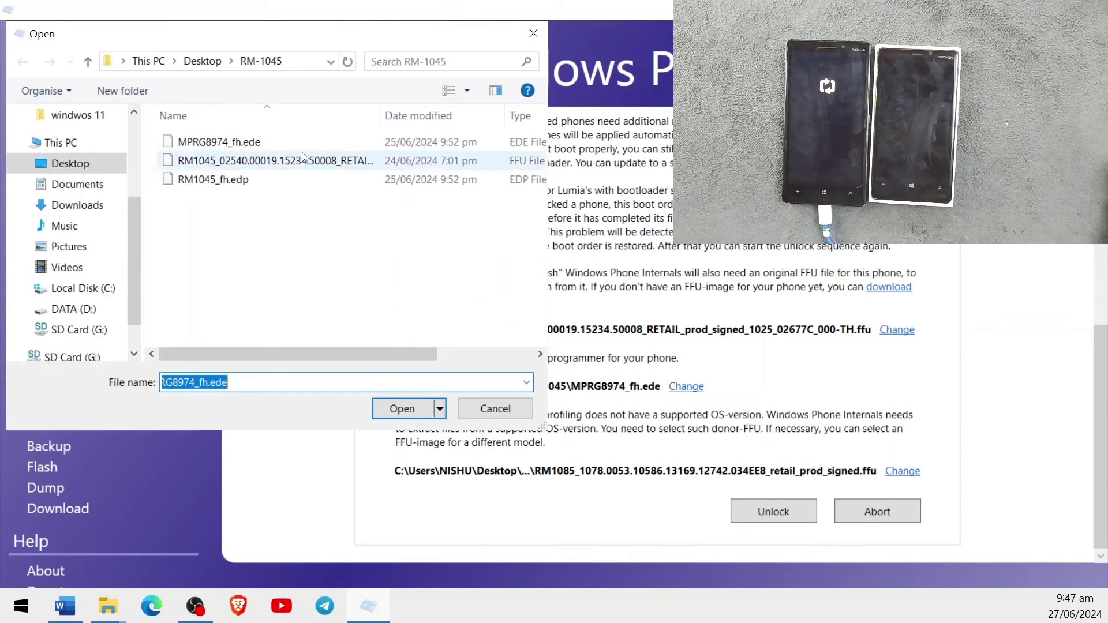
click(304, 146)
double_click(304, 144)
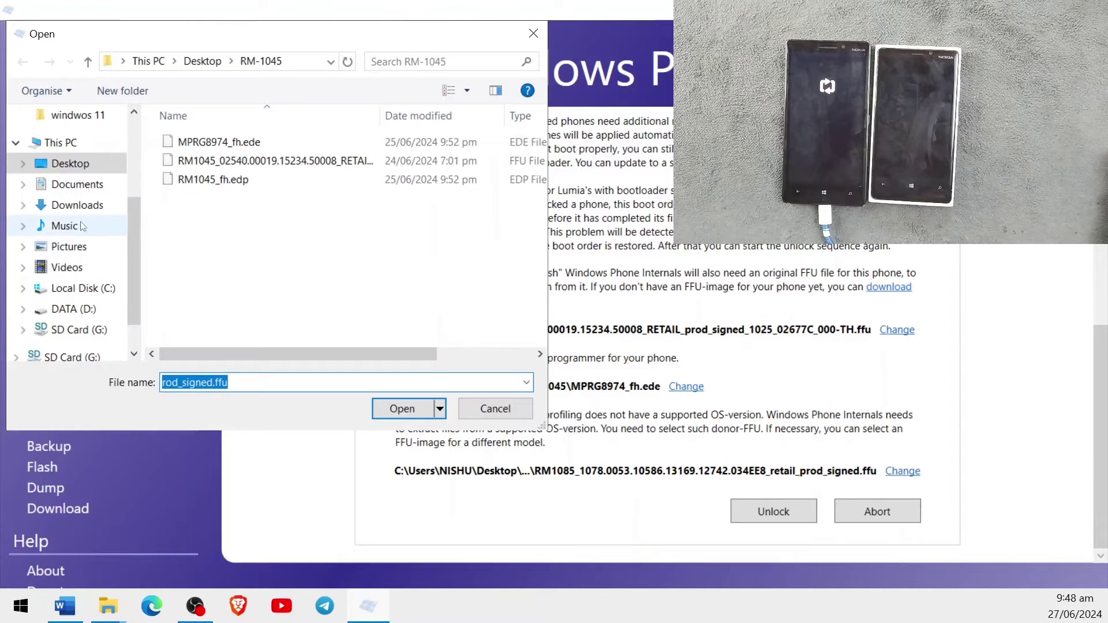
- Select RM1085_1078.0053.10586.13169.12742.034EE8_retail_prod_signed.ffu from the desktop's RM-821 folder as the donor FFU with a supported OS version
click(70, 164)
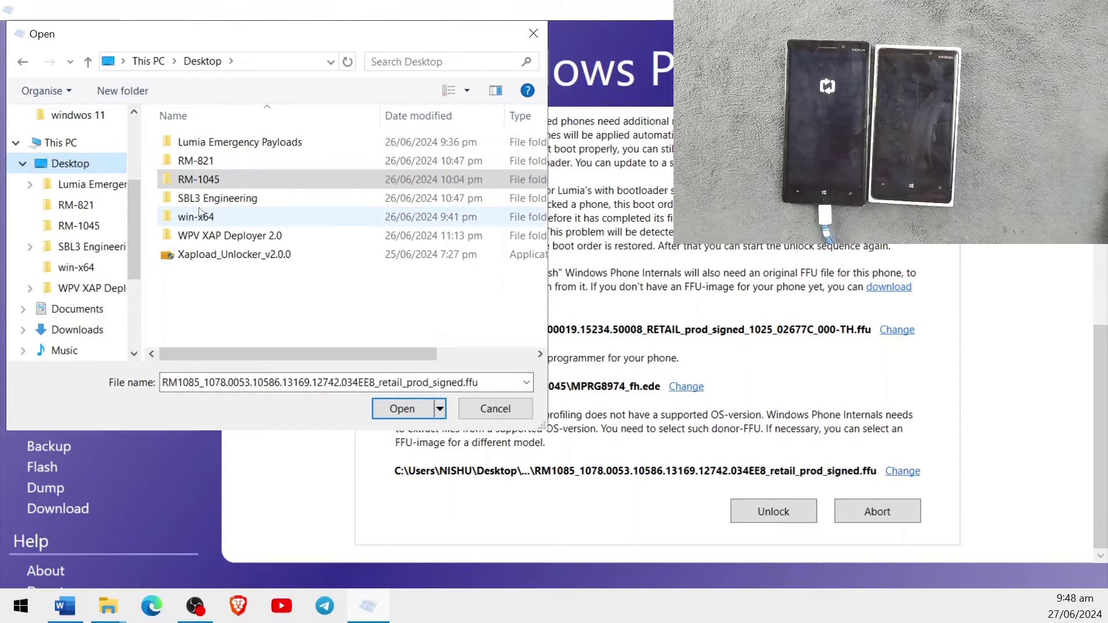
double_click(235, 164)
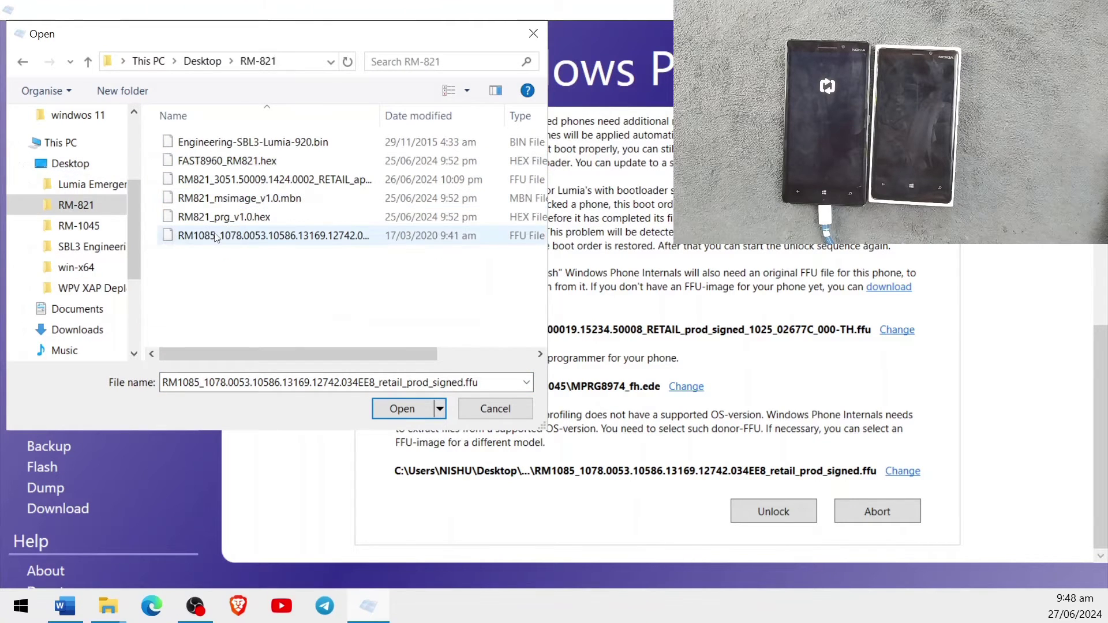
double_click(215, 236)
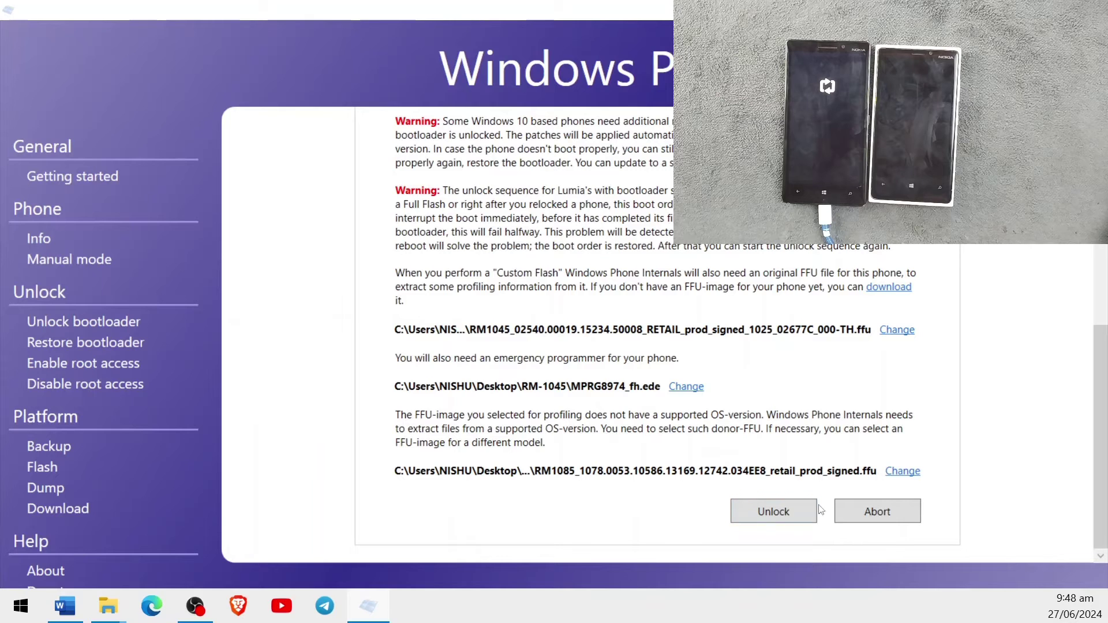
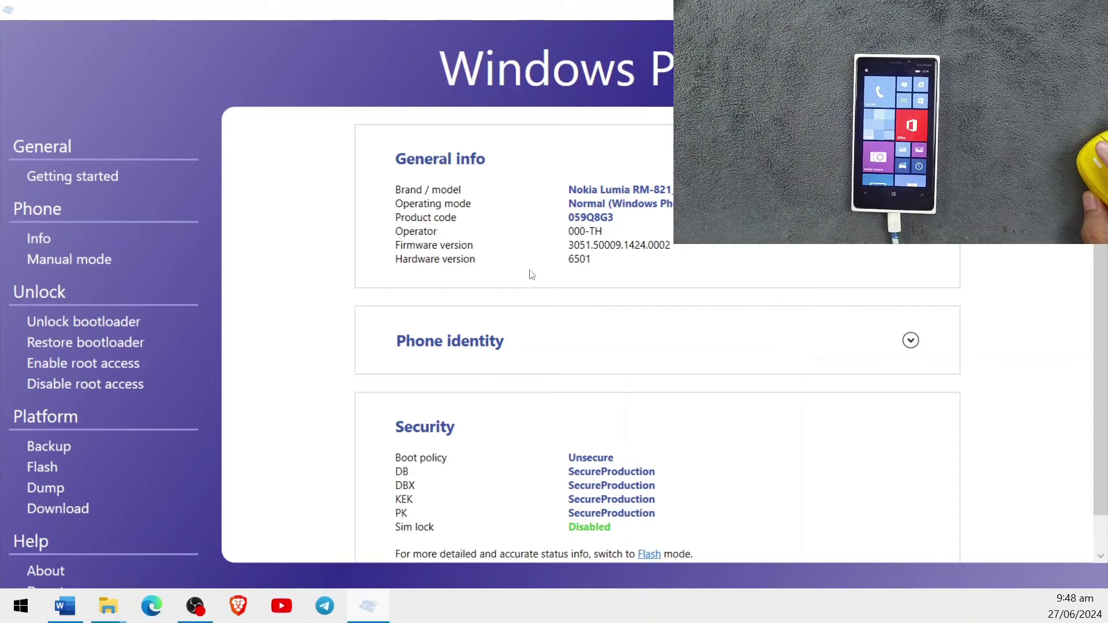
- Start the bootloader unlock for the connected RM-821 phone and agree to switch it to Flash mode
click(193, 390)
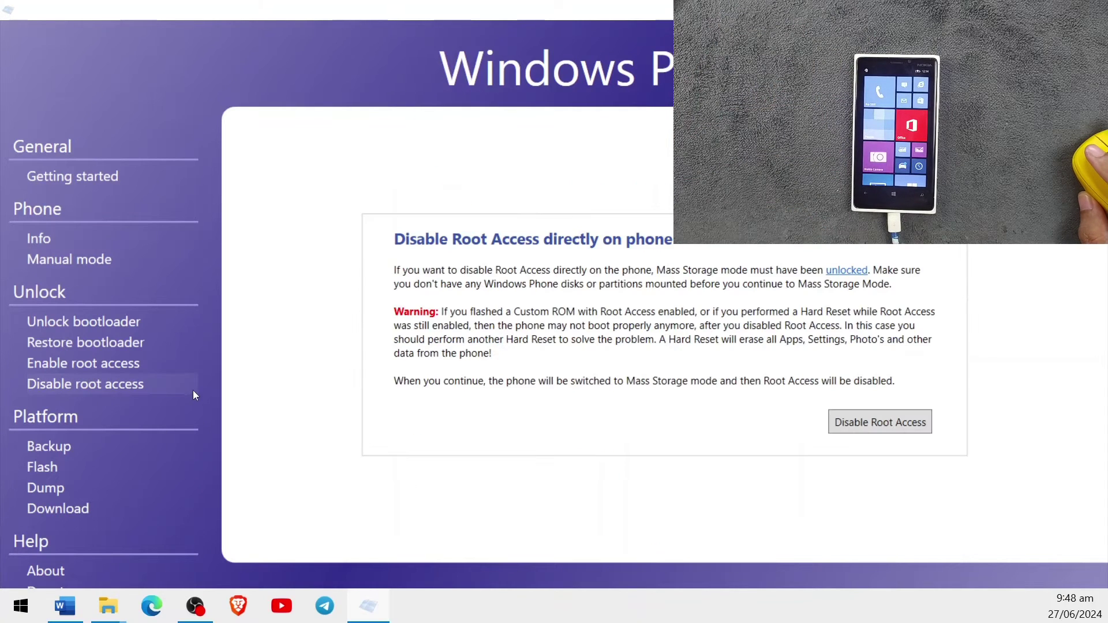
click(144, 323)
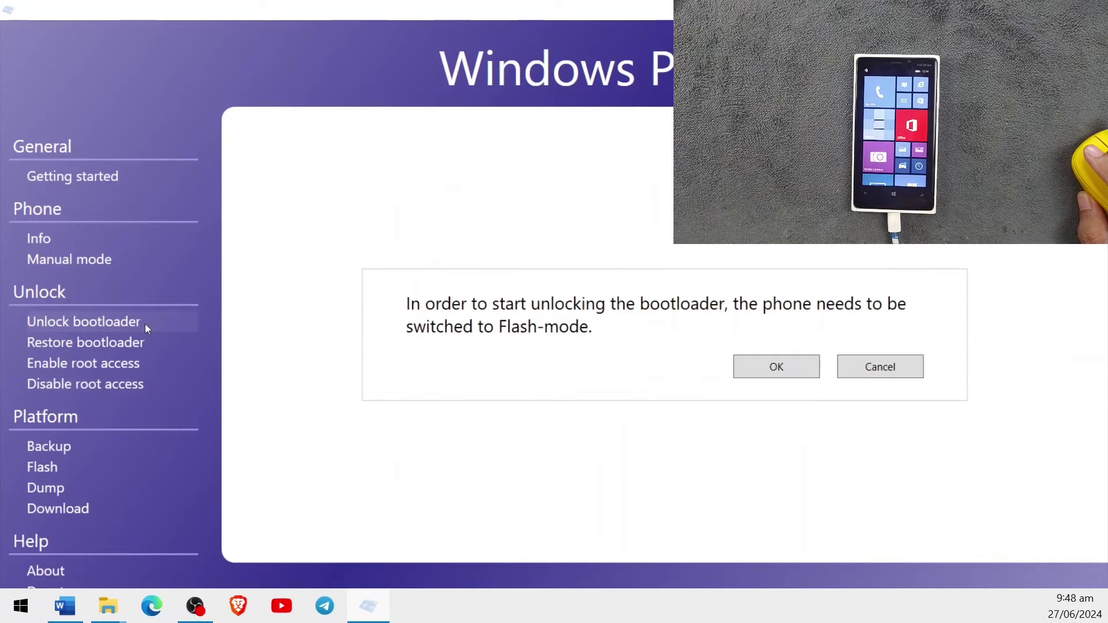
click(793, 372)
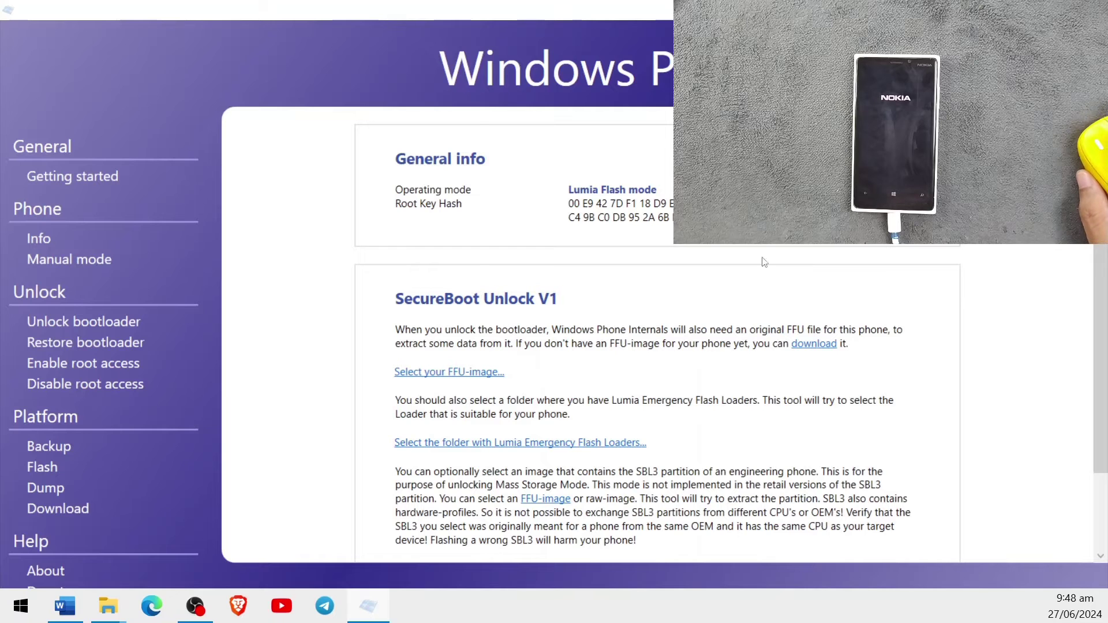
- Review the SecureBoot Unlock V1 requirements and select RM821_3051.50009.1424.0002_RETAIL_apac_thailand_319_02_443772_prd_signed.ffu as the phone's FFU image
scroll(577, 317, down, 3)
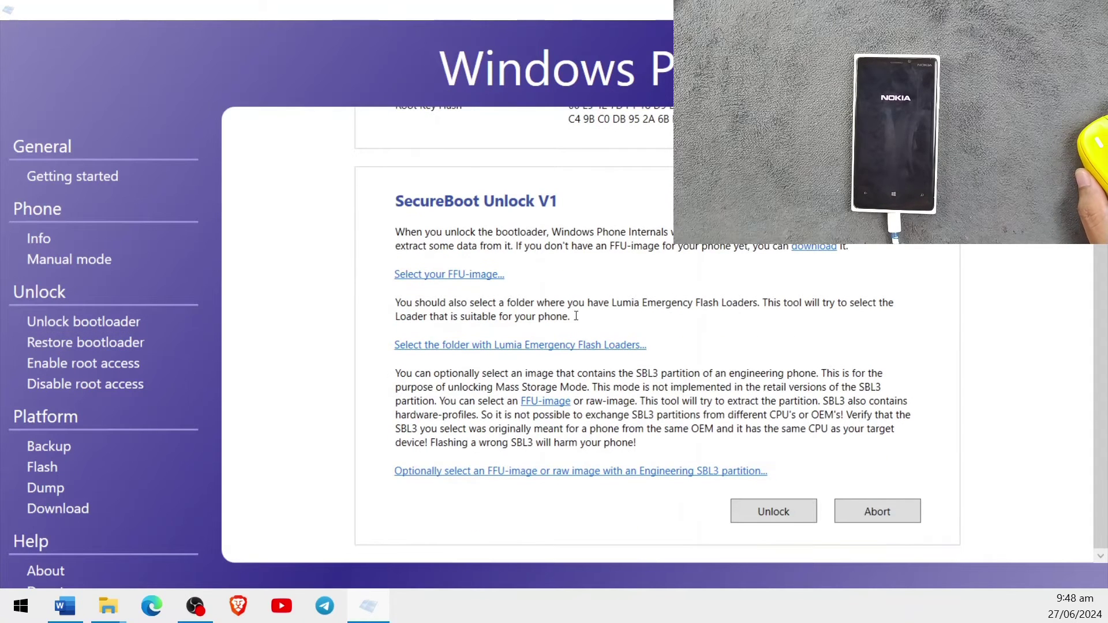
scroll(629, 327, up, 3)
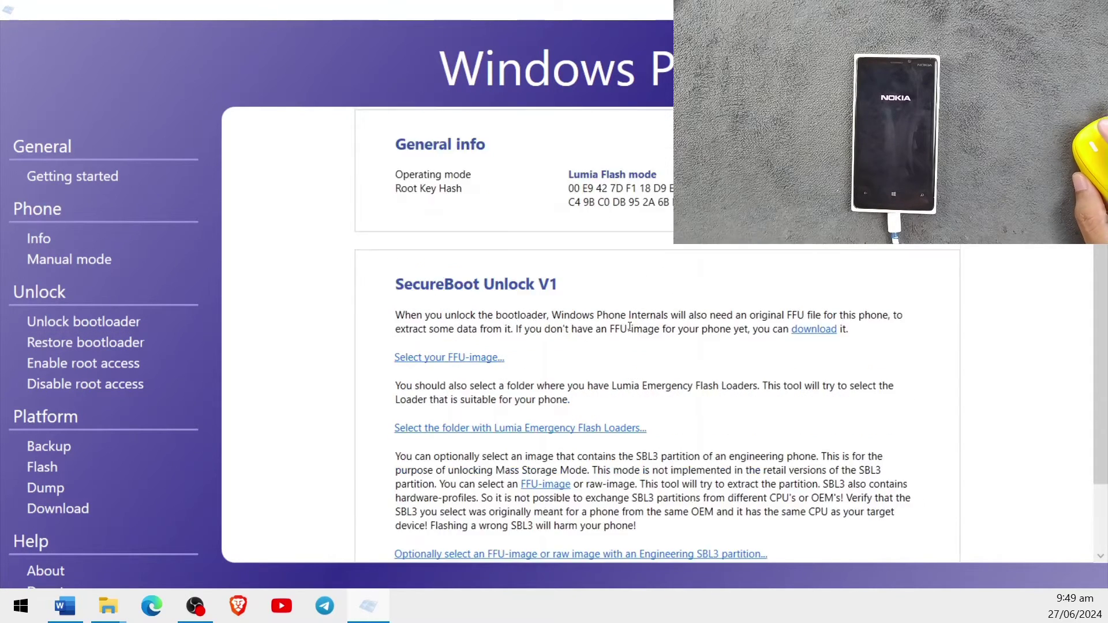
click(478, 358)
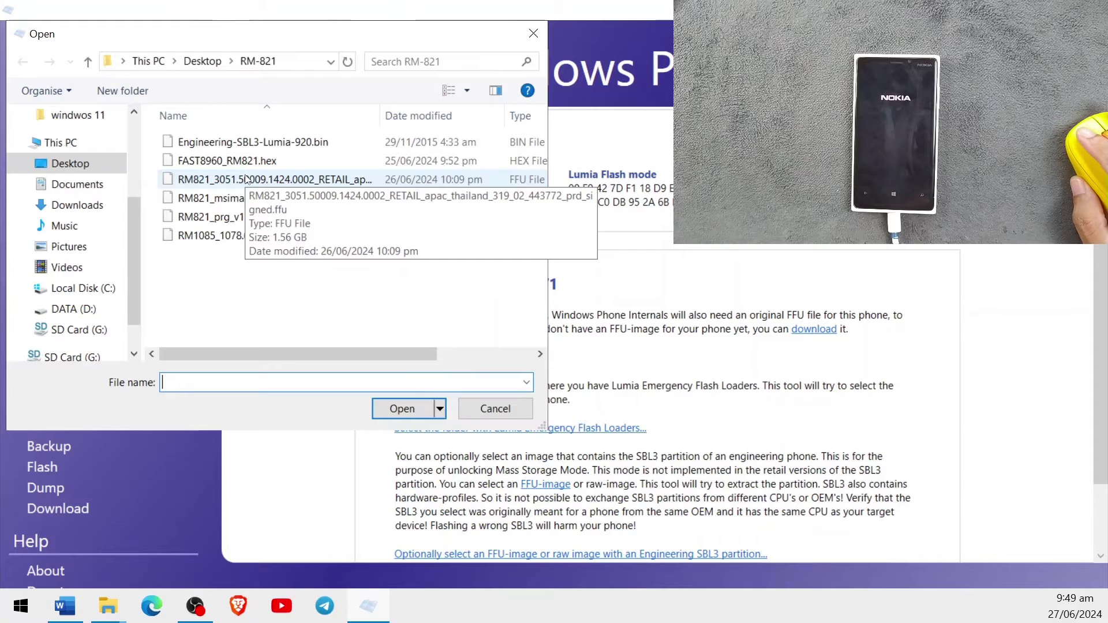
double_click(246, 179)
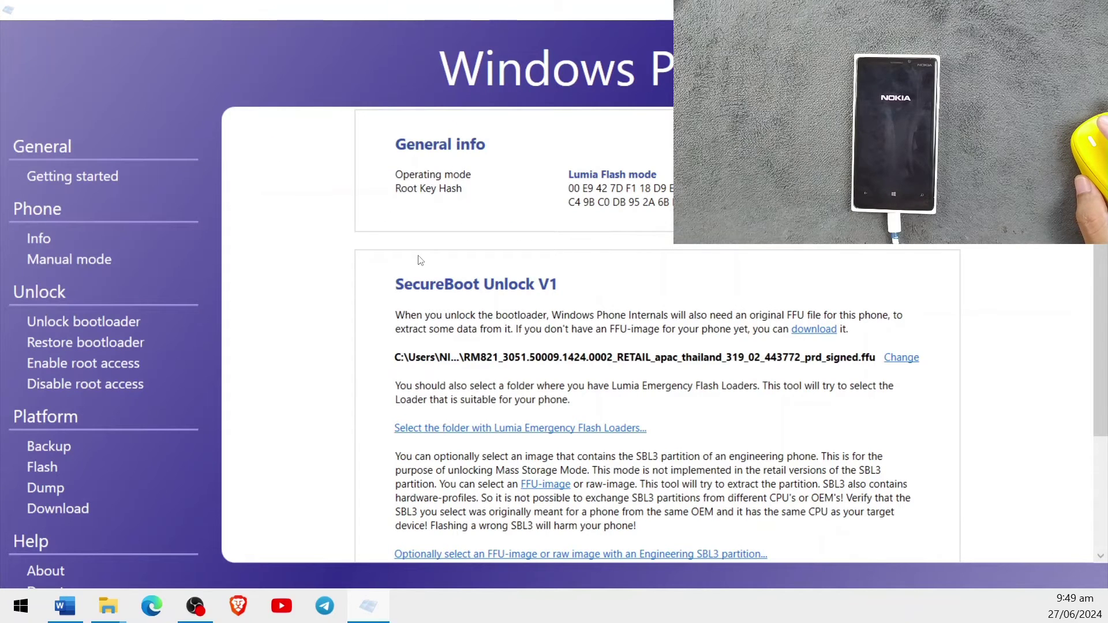
- Select the desktop's RM-821 folder as the folder with the Lumia Emergency Flash Loaders
scroll(445, 329, down, 2)
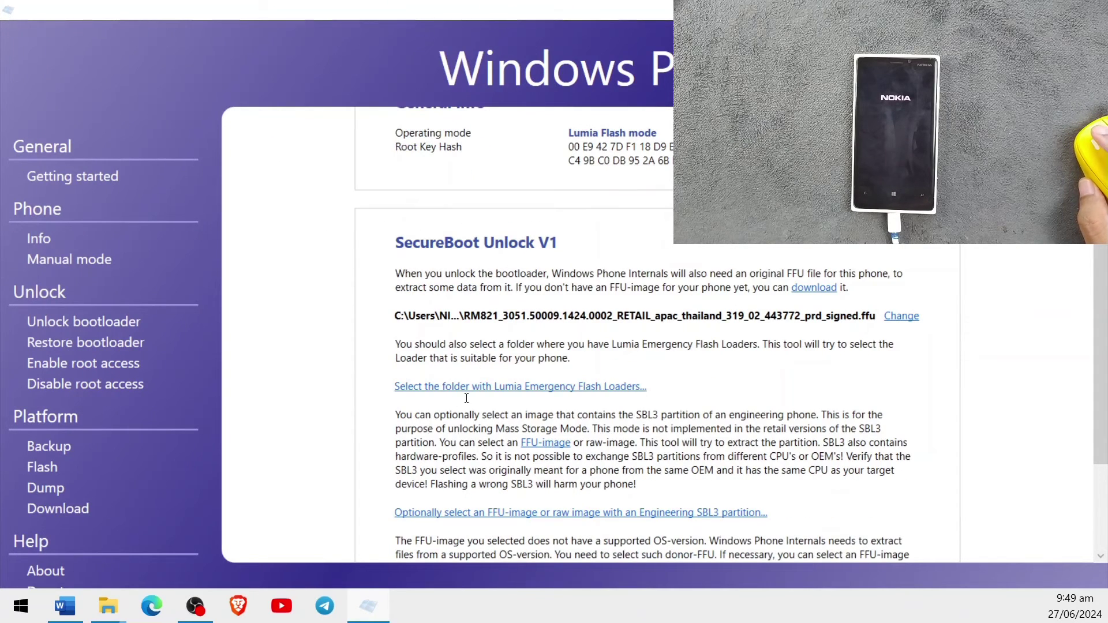
click(598, 396)
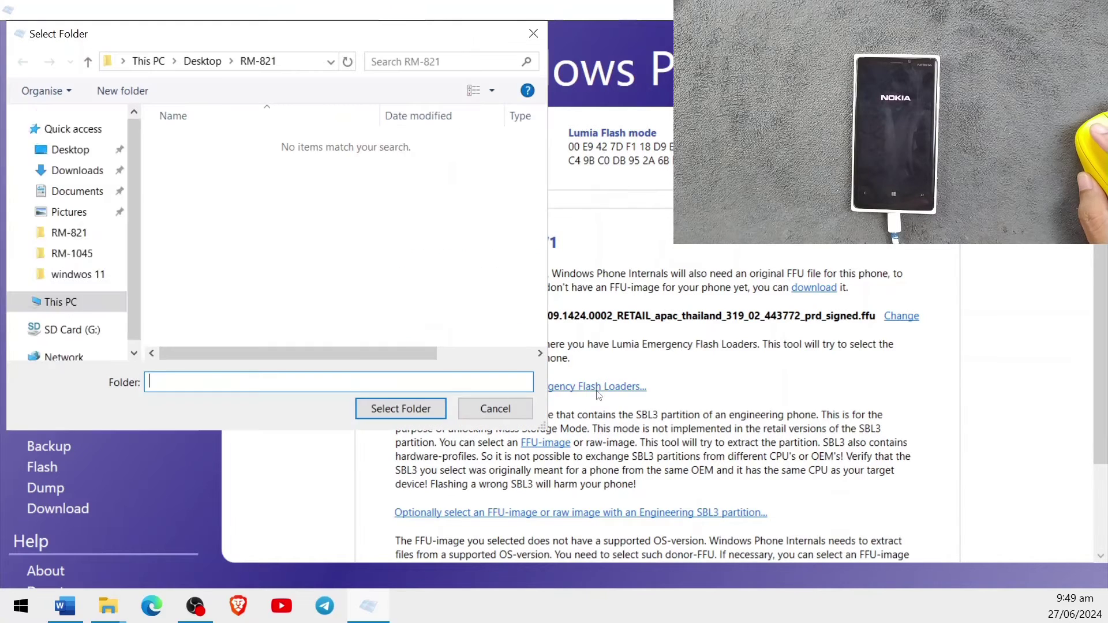
click(84, 163)
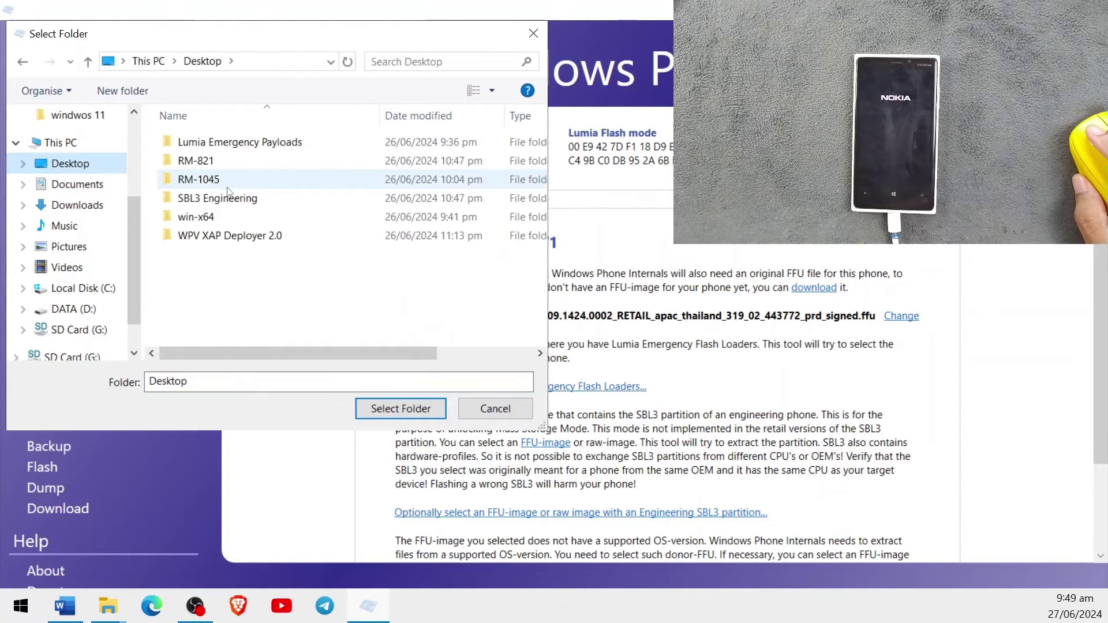
click(196, 161)
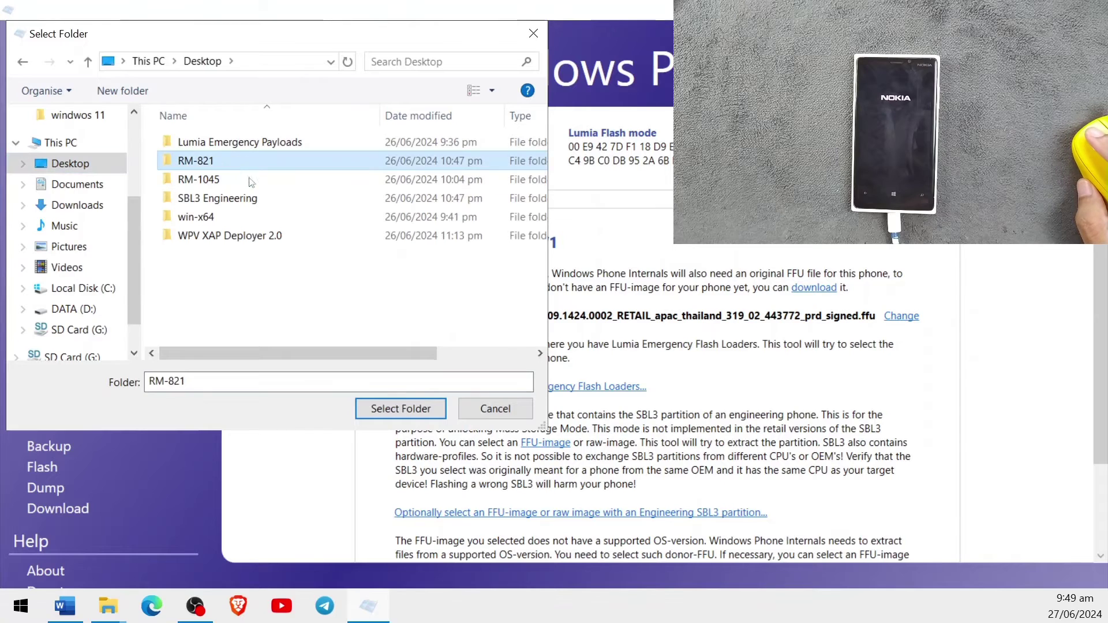
click(392, 410)
- Select Engineering-SBL3-Lumia-920.bin from the RM-821 folder as the image with the Engineering SBL3 partition
scroll(429, 411, down, 3)
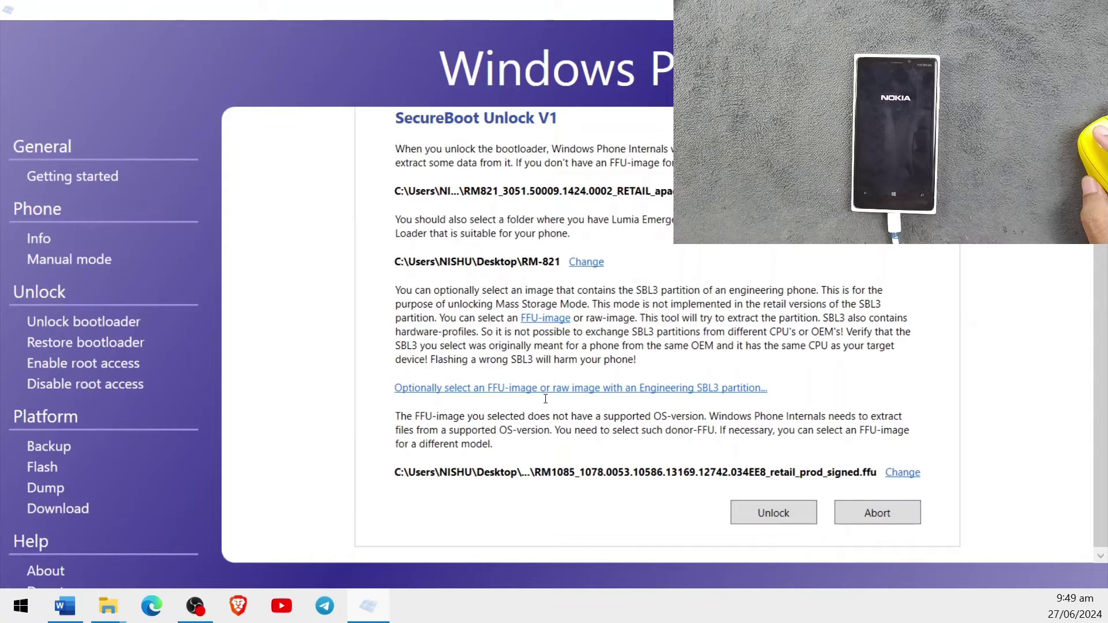
click(662, 388)
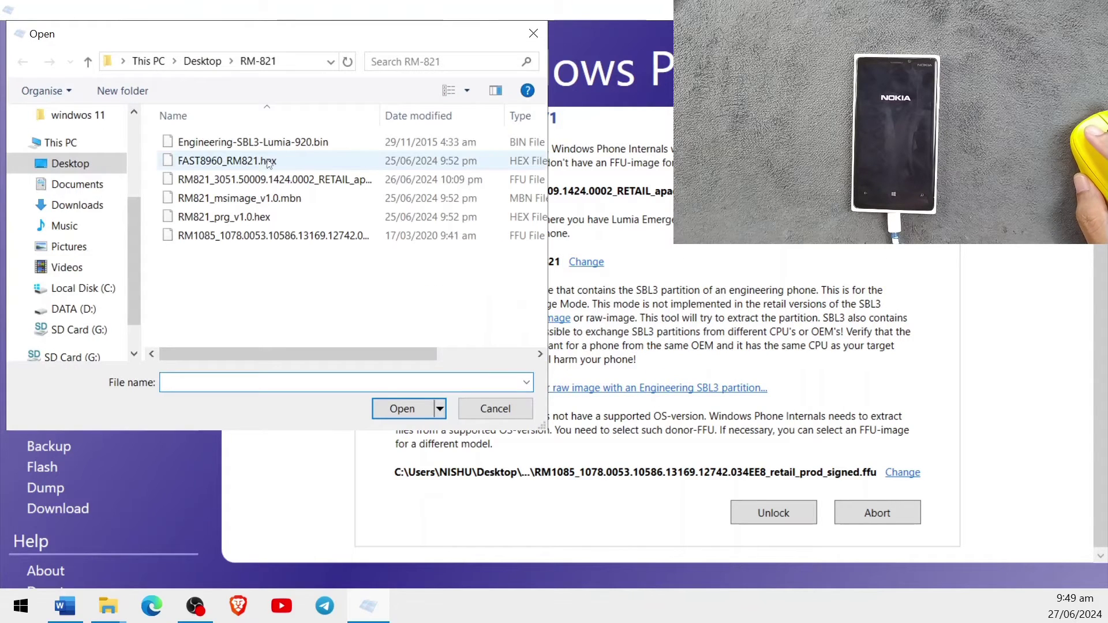
click(258, 143)
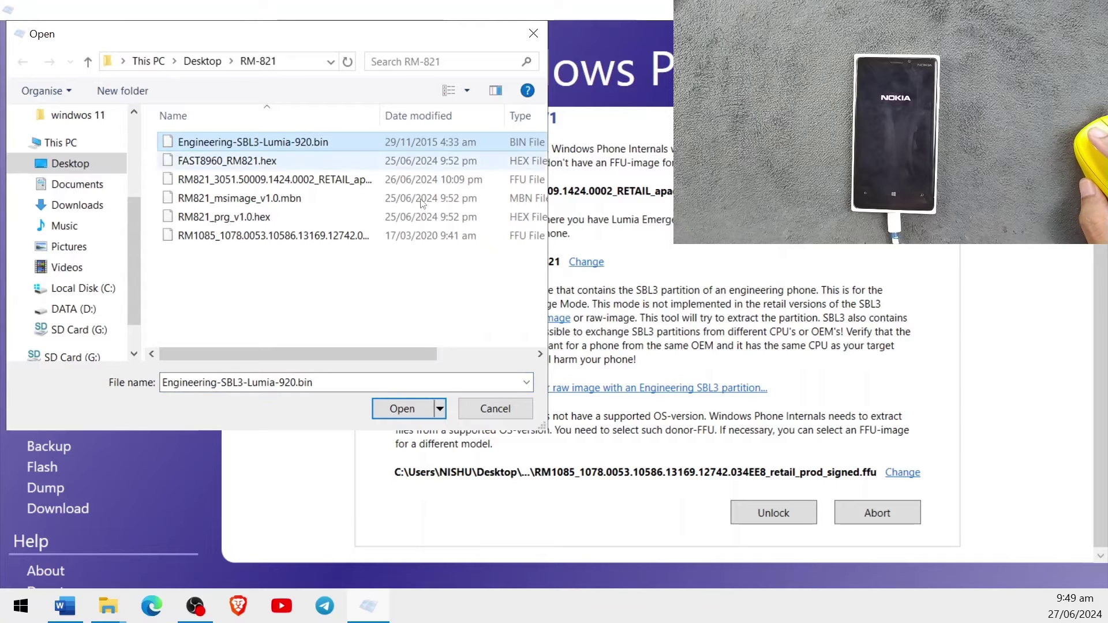
click(403, 410)
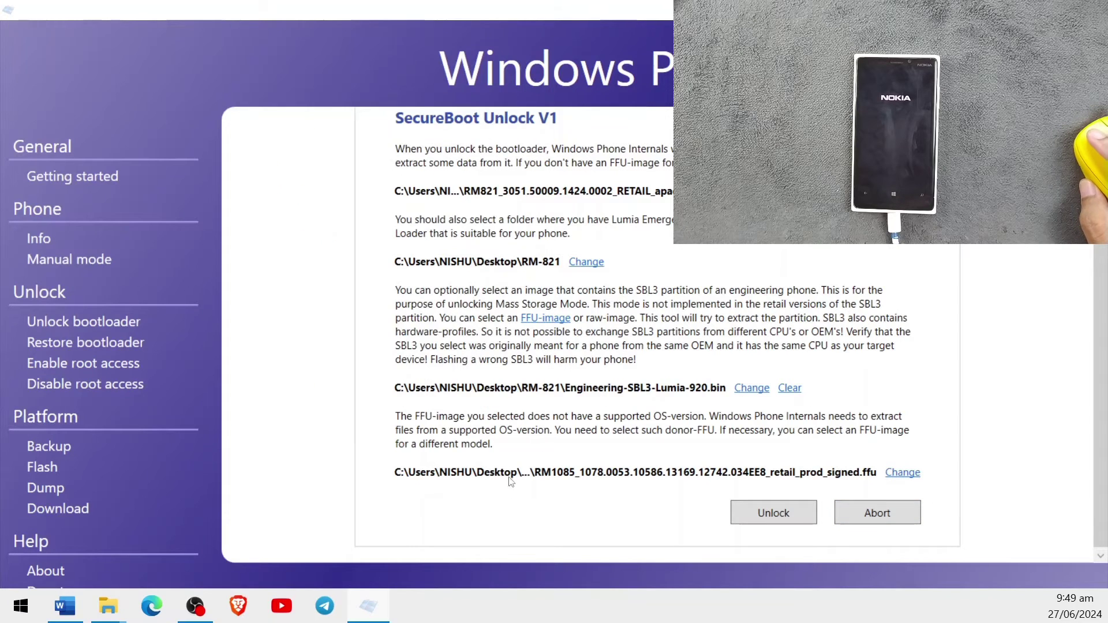
- Reconfirm RM1085_1078.0053.10586.13169.12742.034EE8_retail_prod_signed.ffu as the donor FFU and start the SecureBoot unlock
click(903, 473)
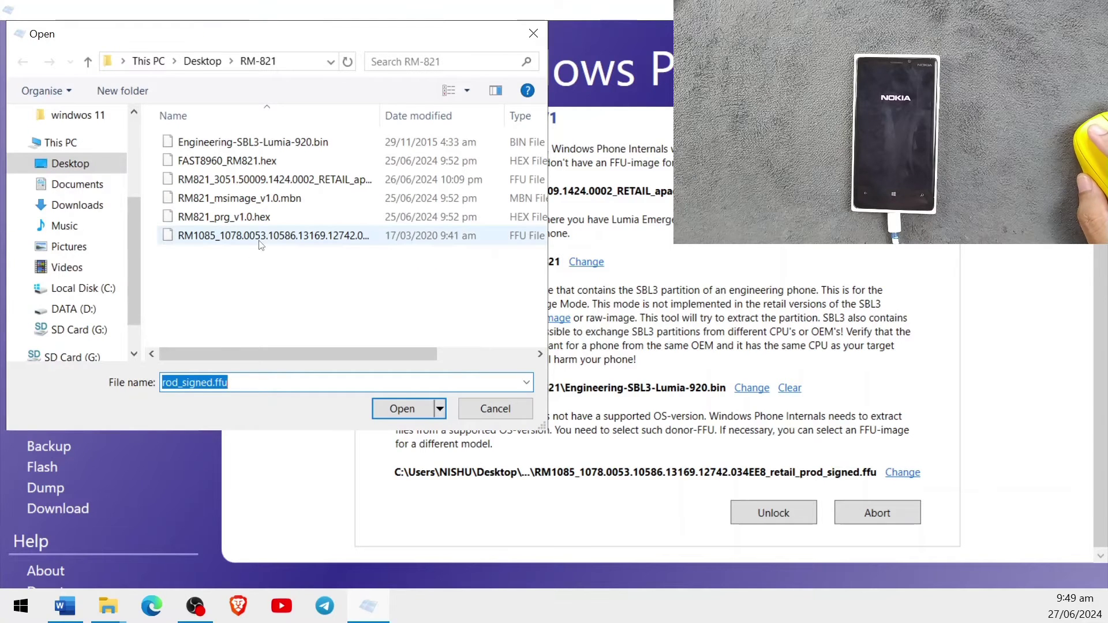
click(417, 413)
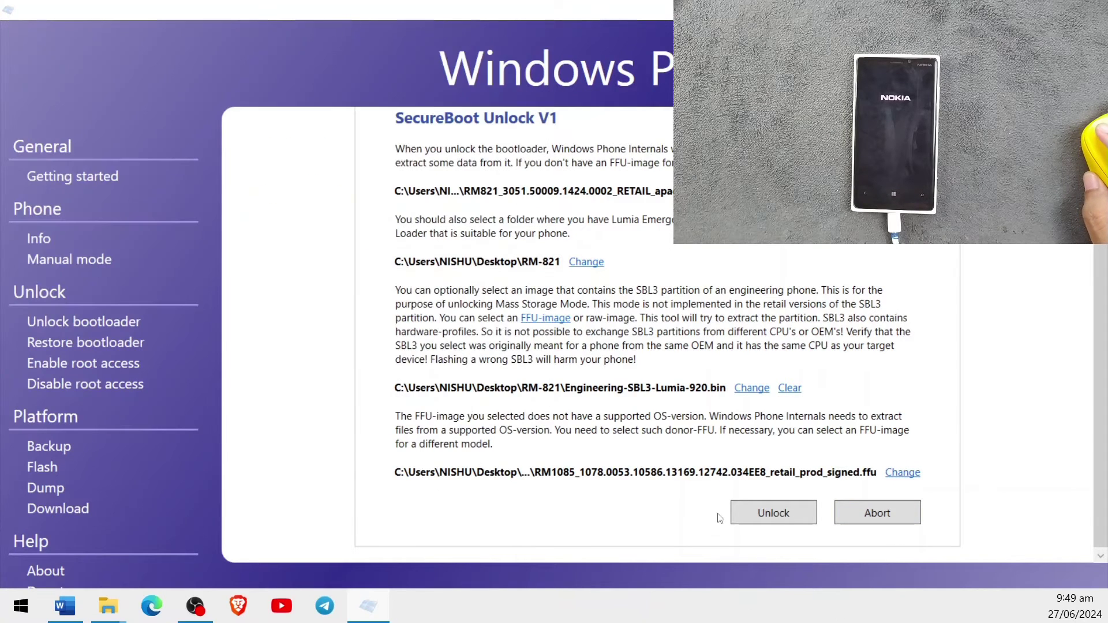
click(774, 514)
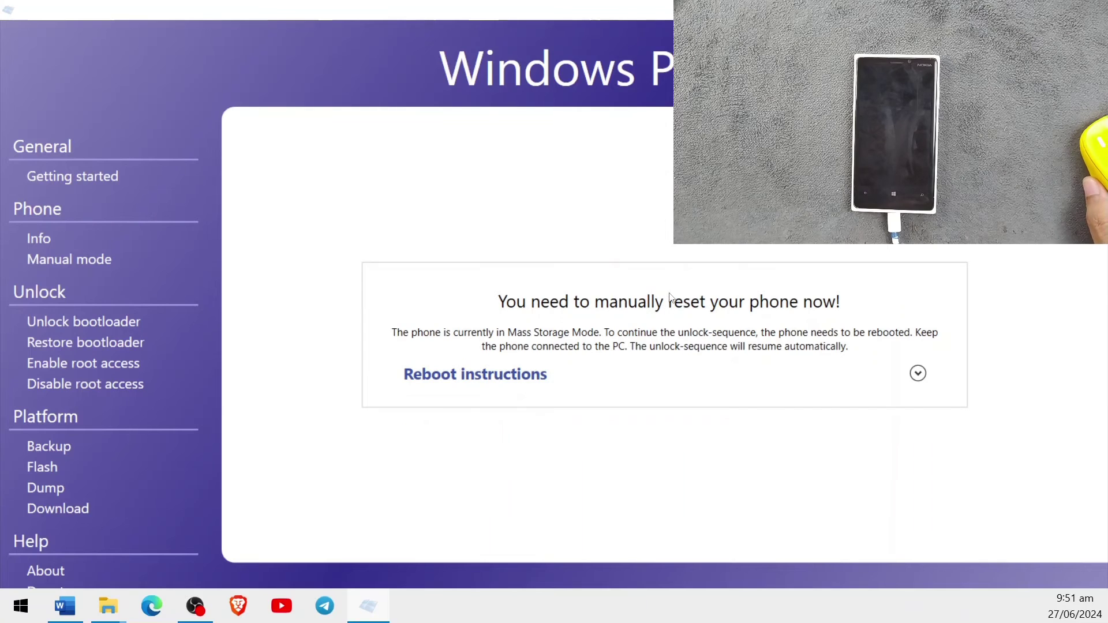
- Switch to File Explorer and check the contents of the phone's MainOS (E:) drive in Mass Storage Mode
mouse_move(102, 609)
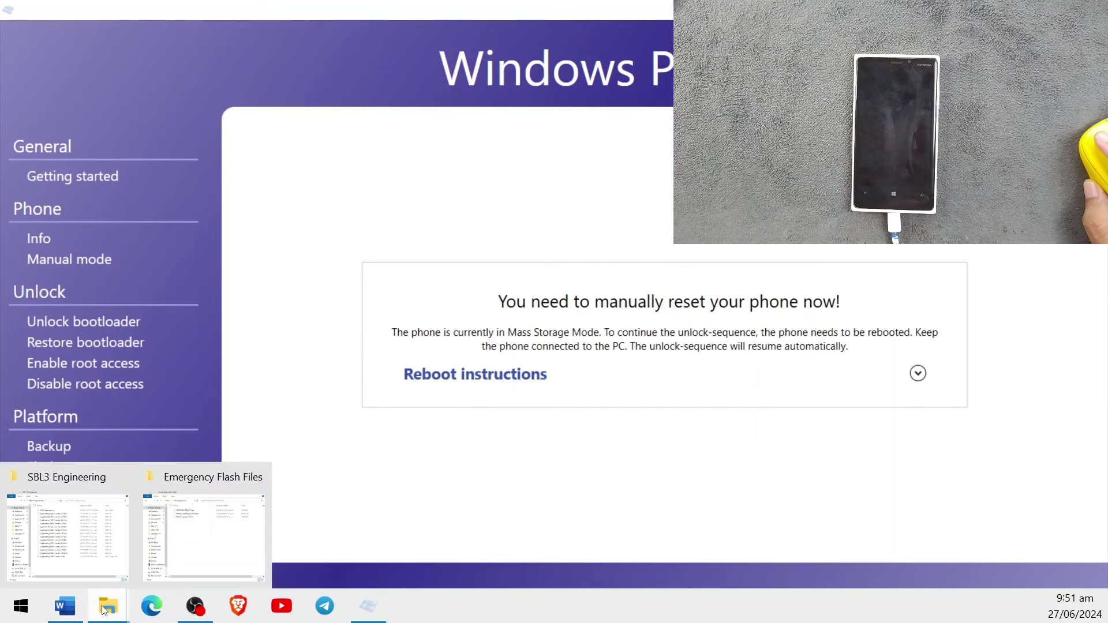
click(118, 560)
scroll(152, 468, down, 1)
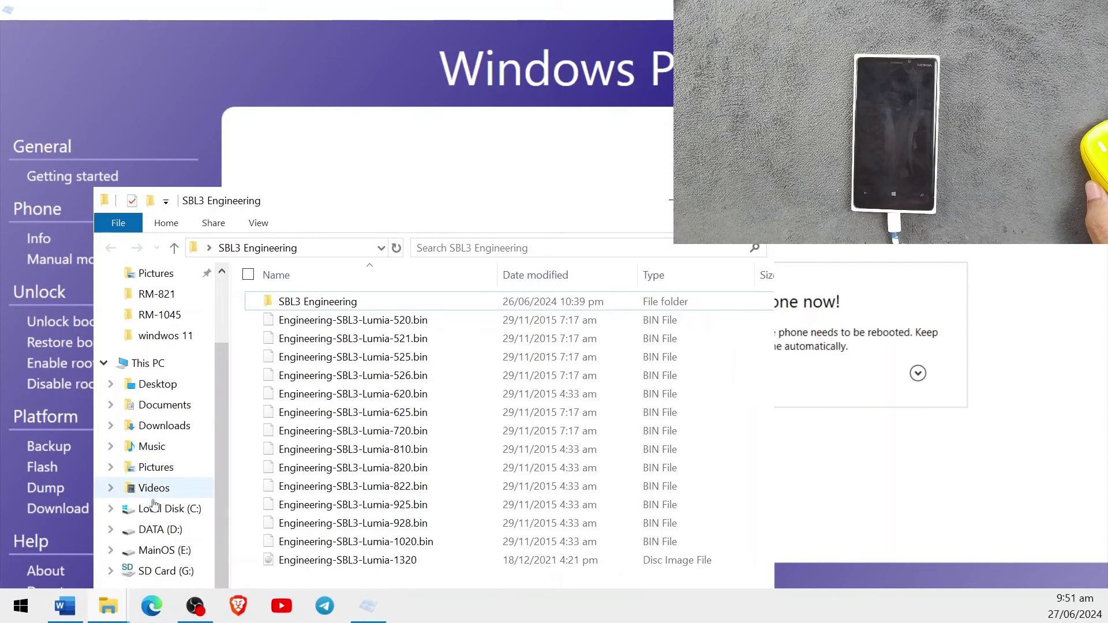
click(169, 551)
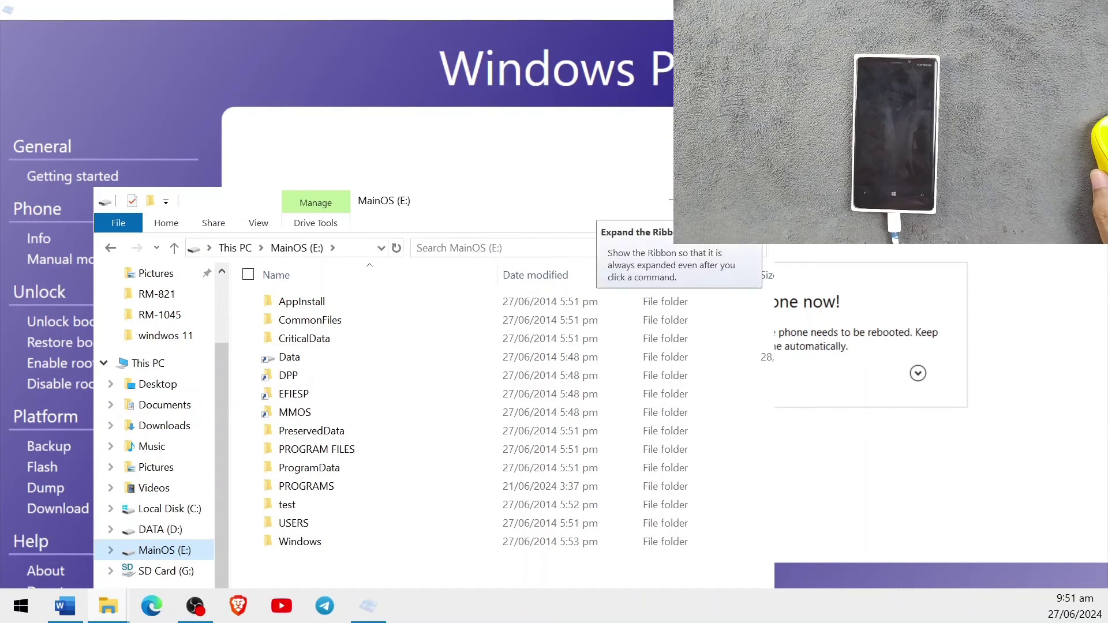
click(671, 200)
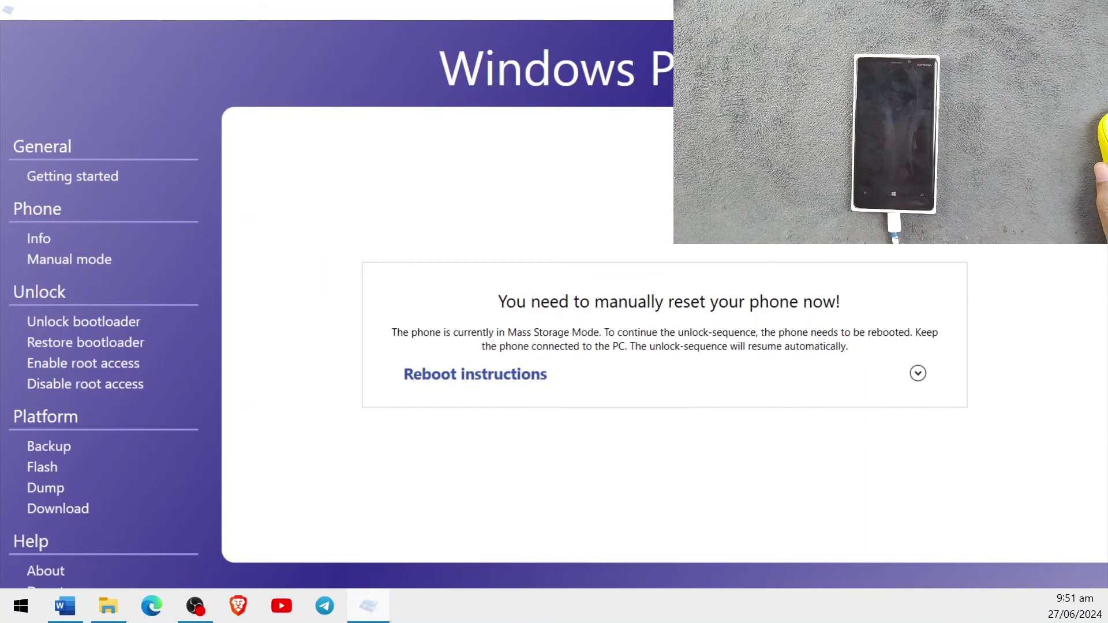
- Run Xapload Unlocker on MainOS (E:) with All unlocks and Keep permanent enabled, and return to Windows Phone Internals
key(super+d)
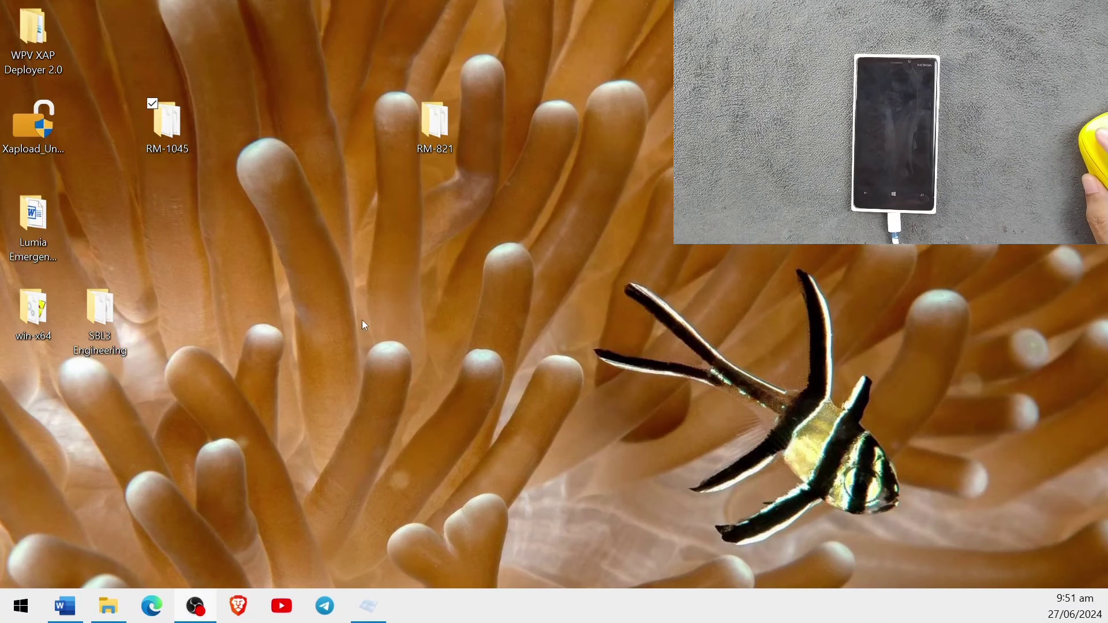
click(42, 141)
double_click(41, 135)
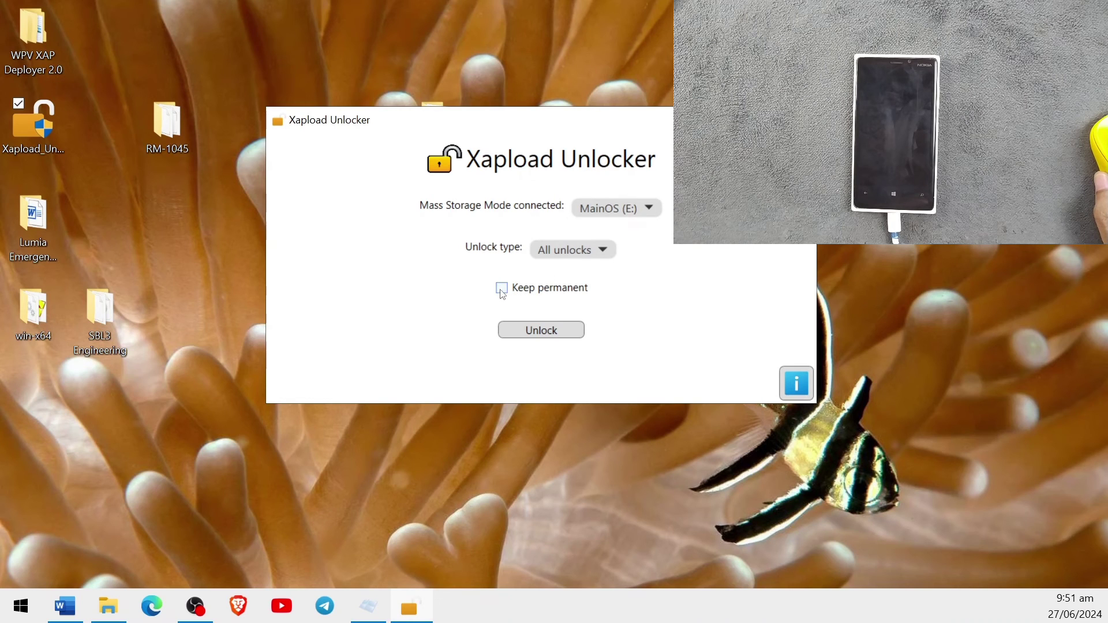
click(549, 328)
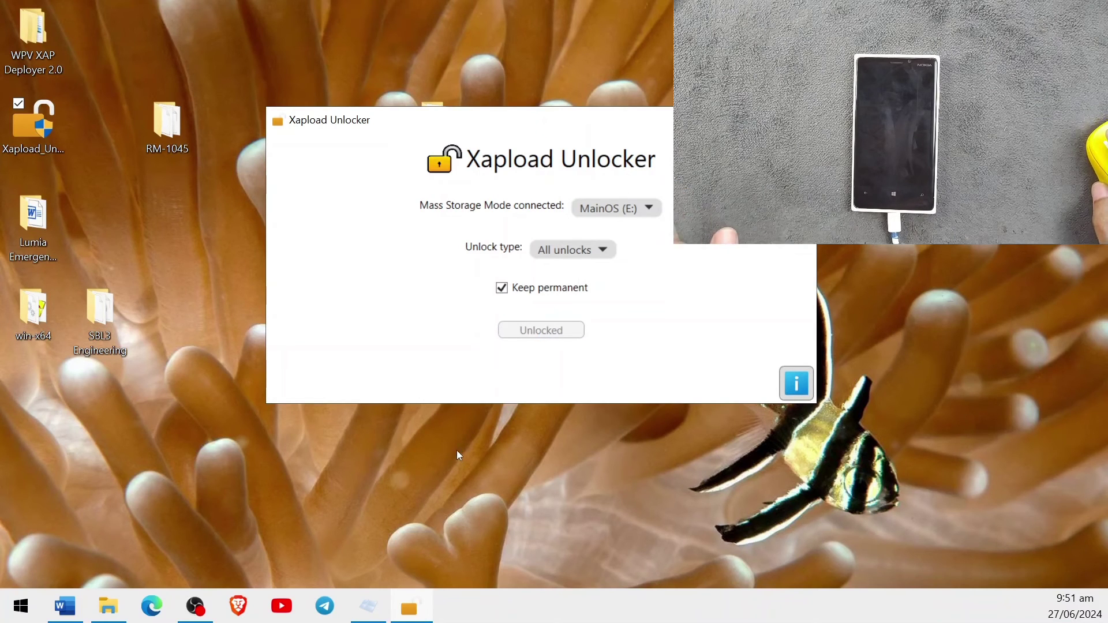
click(373, 608)
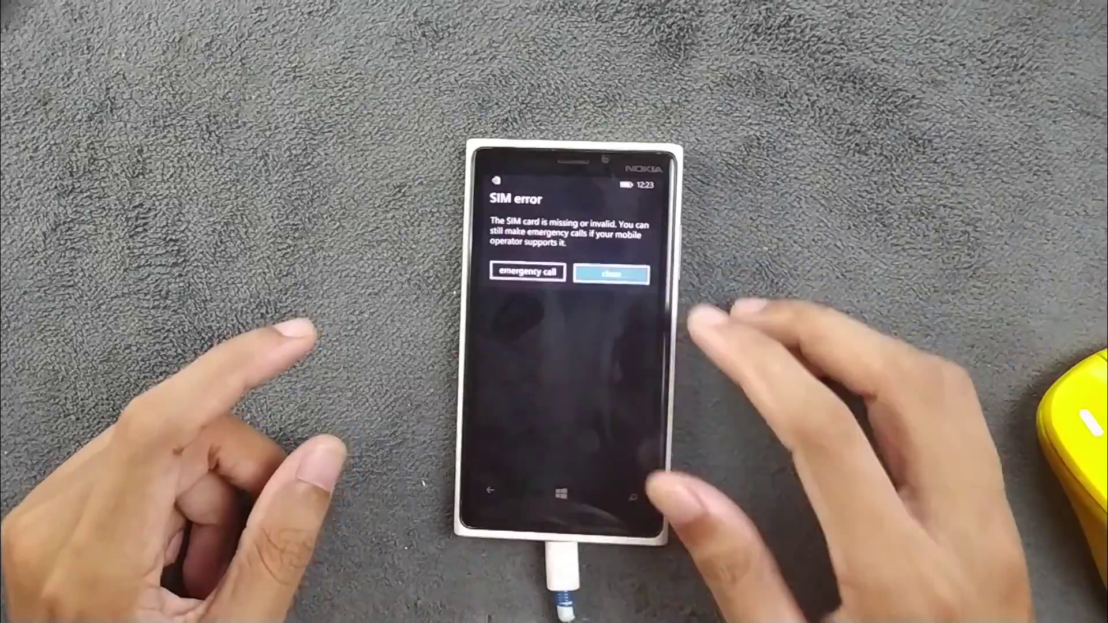
click(612, 274)
drag(612, 346, 508, 346)
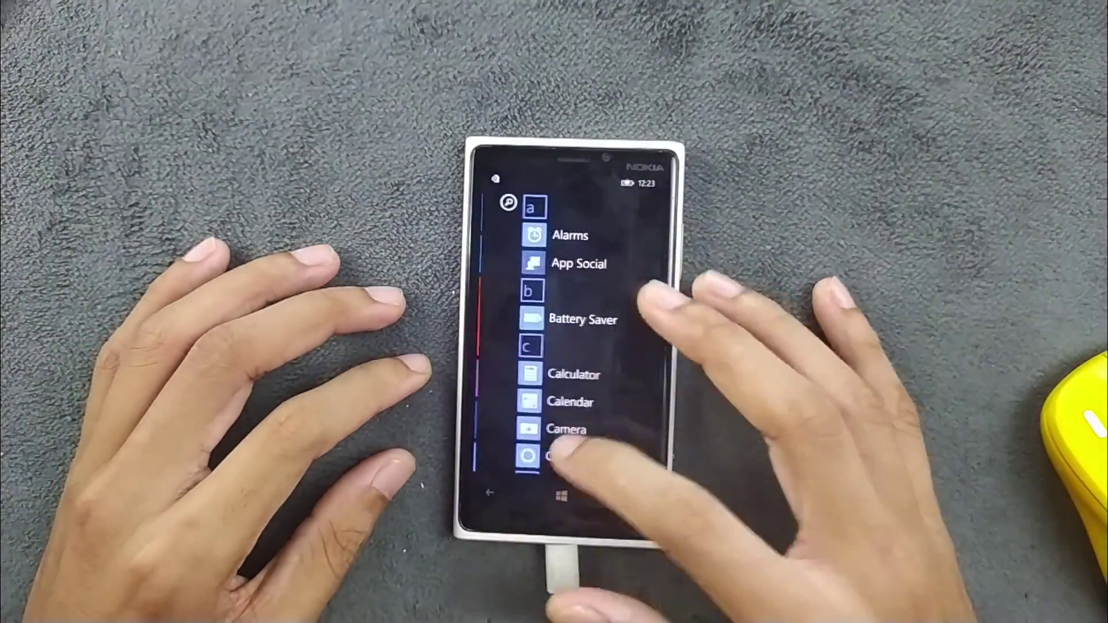
drag(577, 439, 577, 265)
click(562, 495)
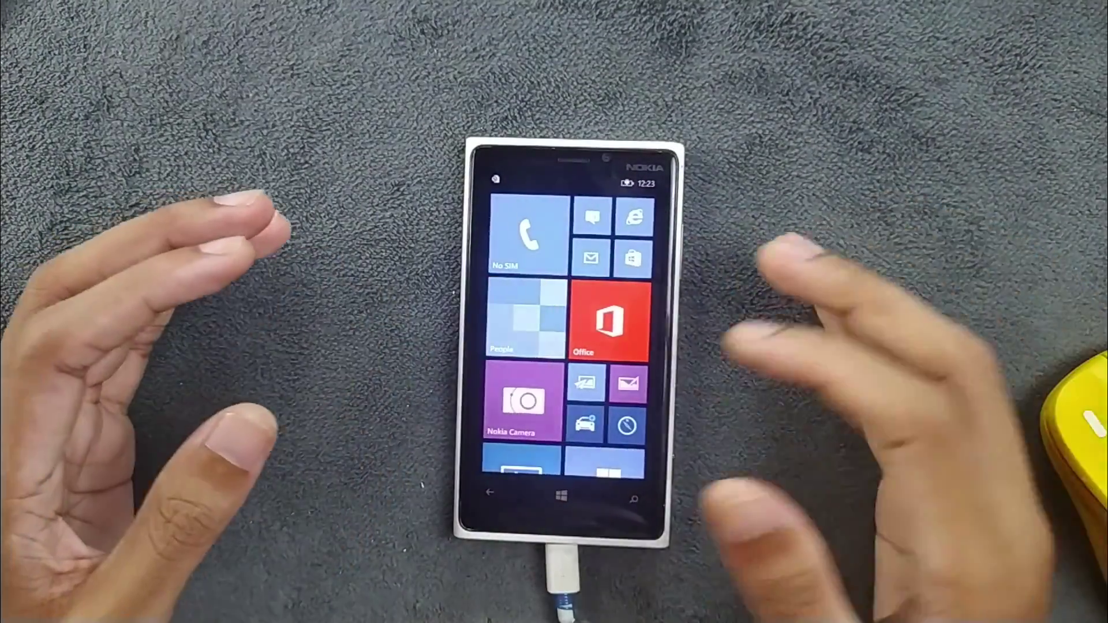
drag(612, 346, 508, 347)
drag(577, 439, 583, 376)
click(560, 315)
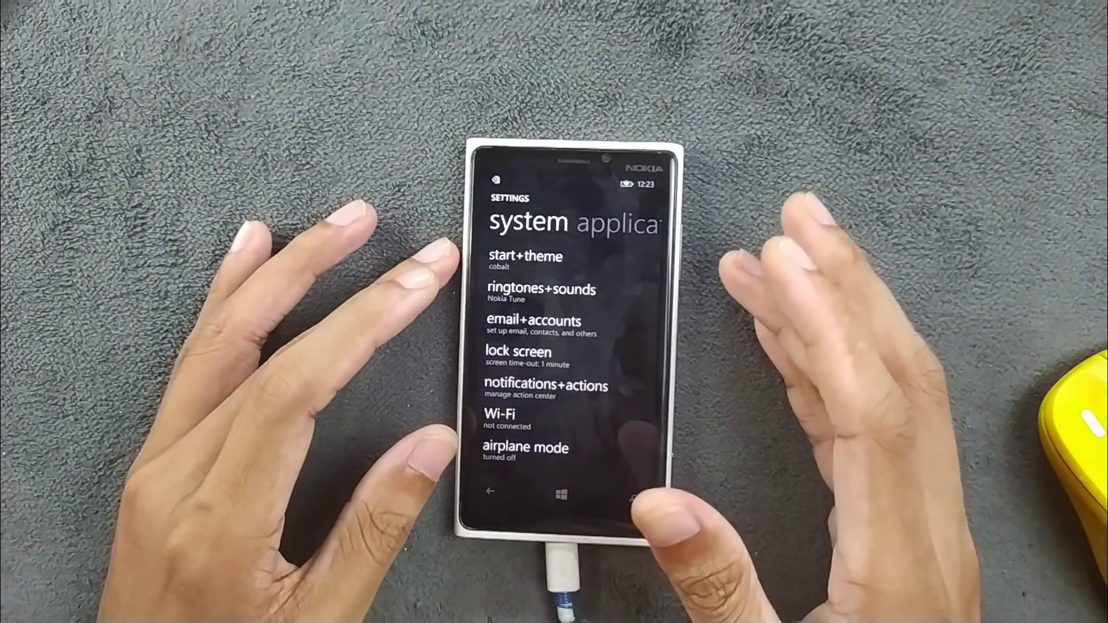
scroll(571, 358, down, 10)
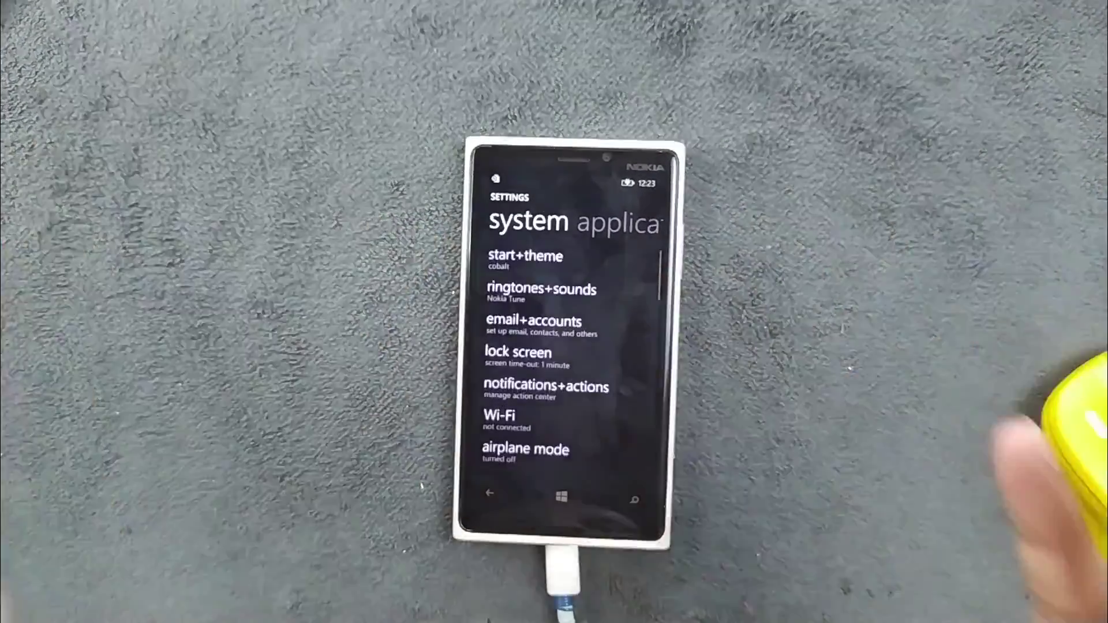